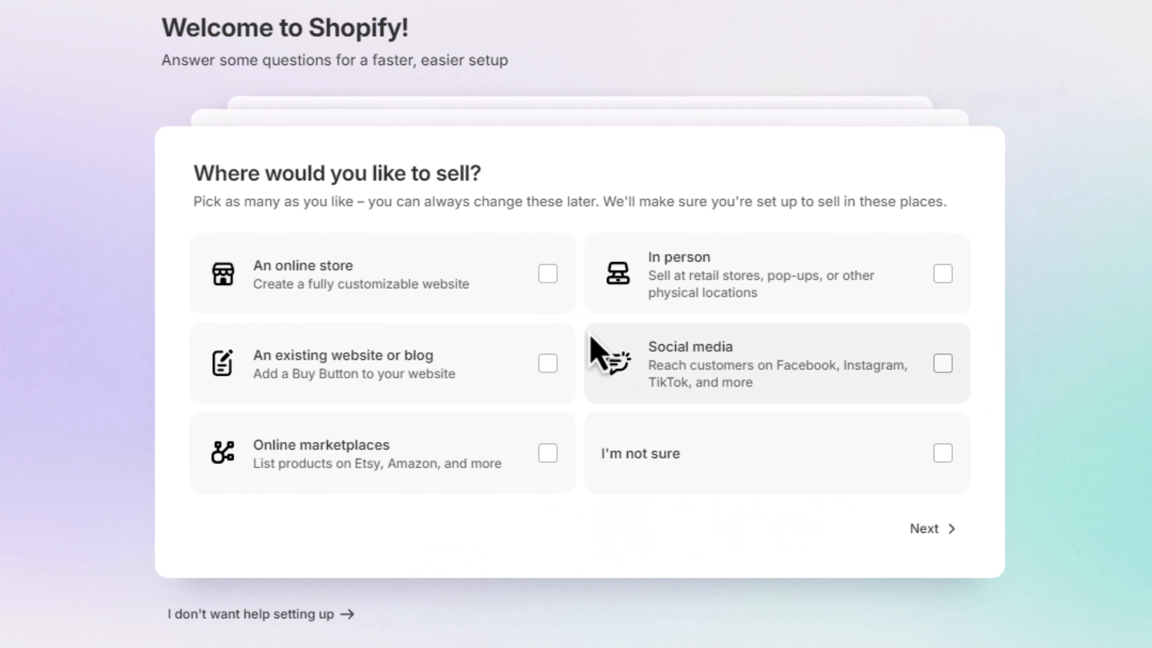
Step: Complete the store setup questions, choosing to sell through an online store and to start with dropshipping products
click(626, 301)
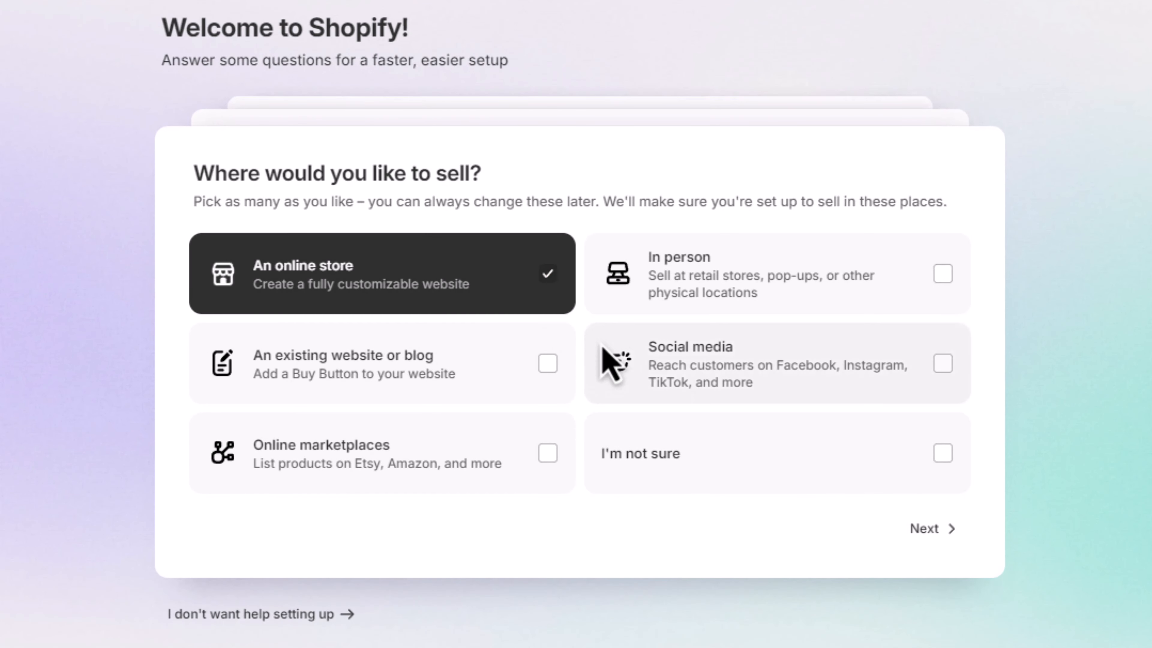
click(945, 526)
click(468, 247)
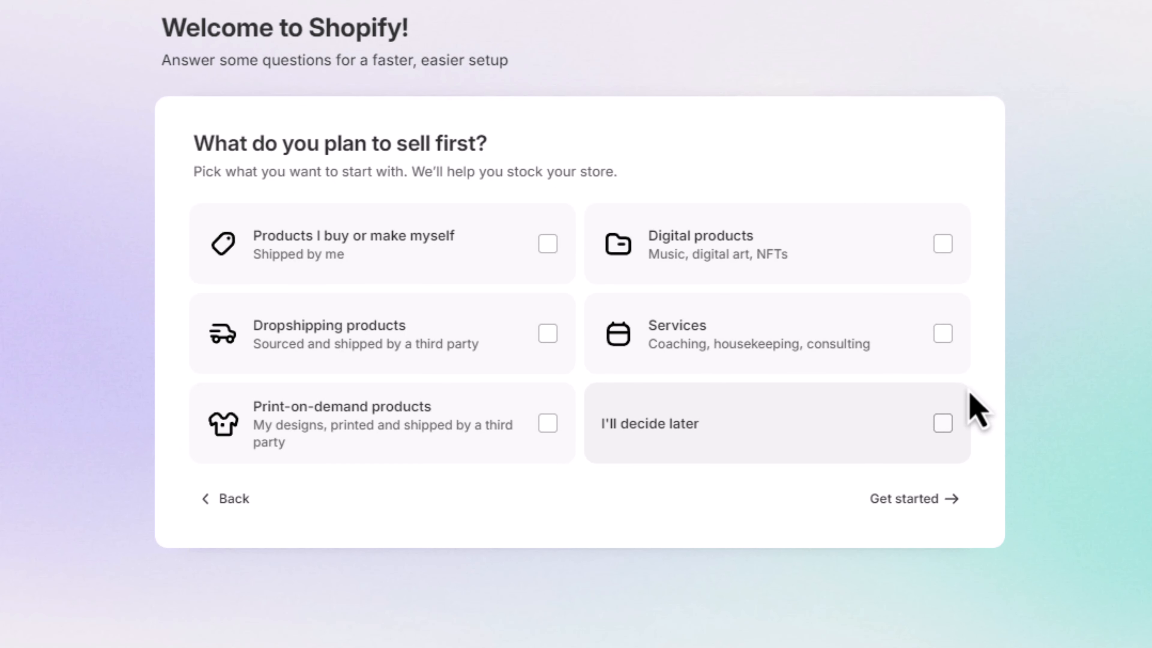
click(544, 335)
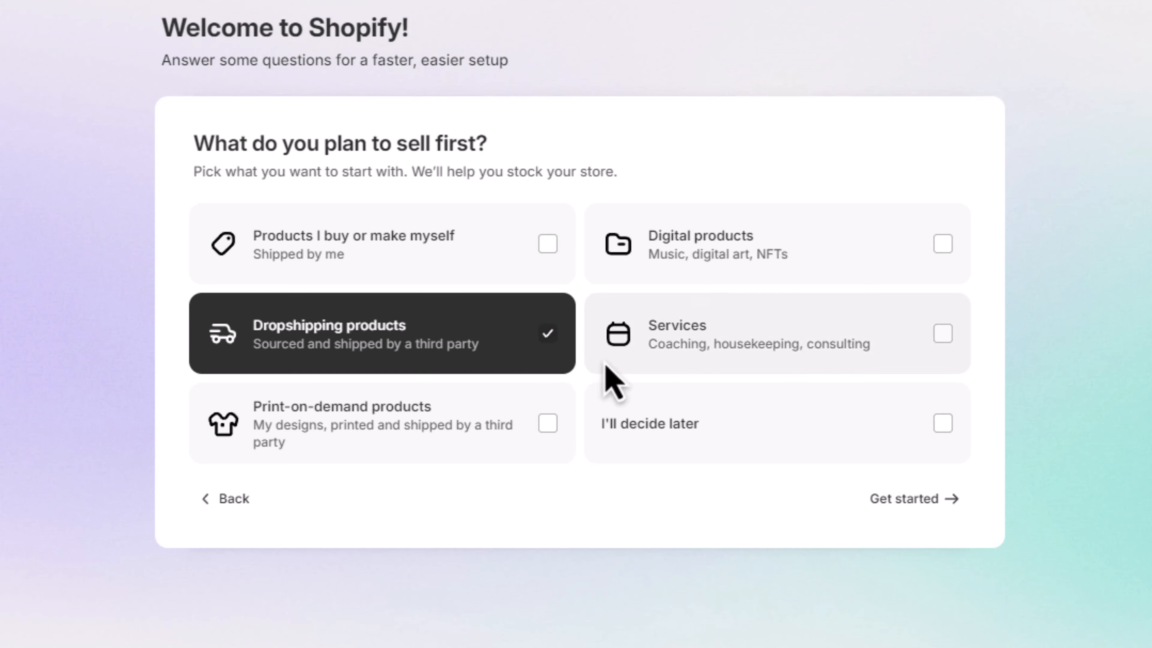
click(912, 498)
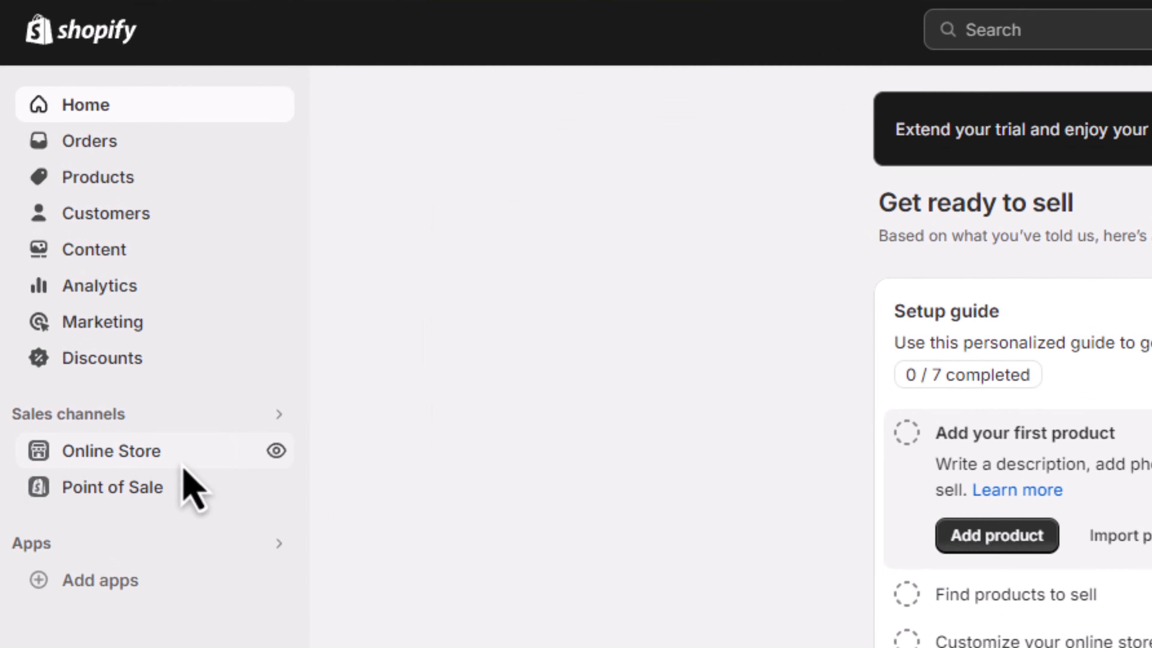
Step: Go from the online store's themes to the Theme Store and filter the themes to free ones
click(86, 271)
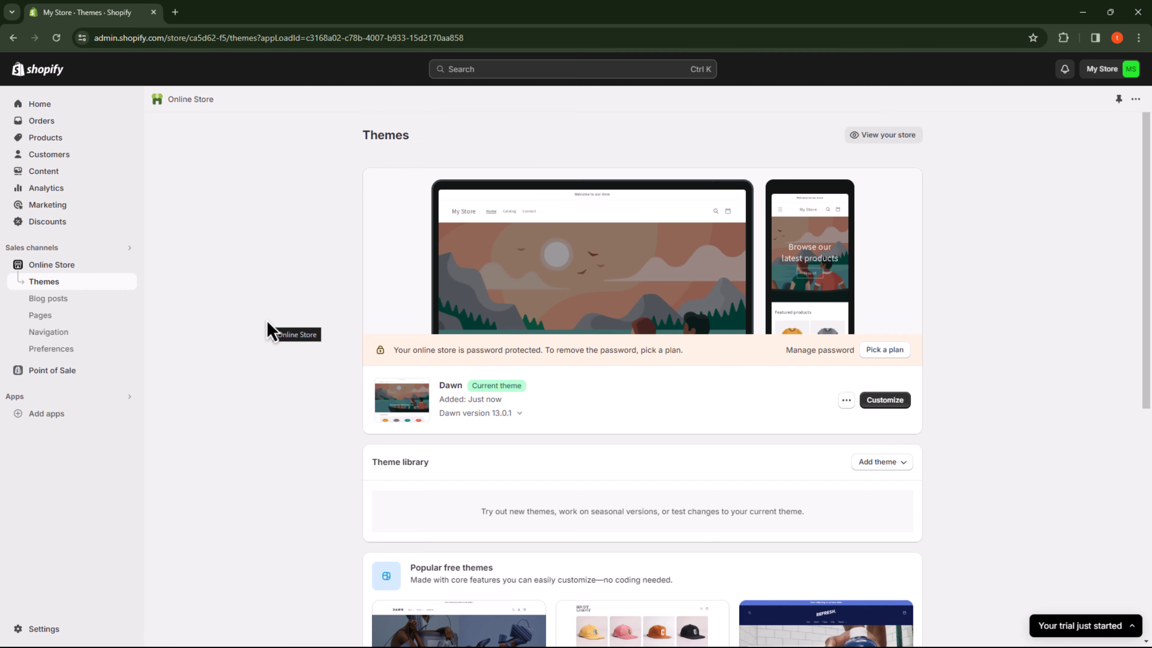
scroll(957, 547, down, 8)
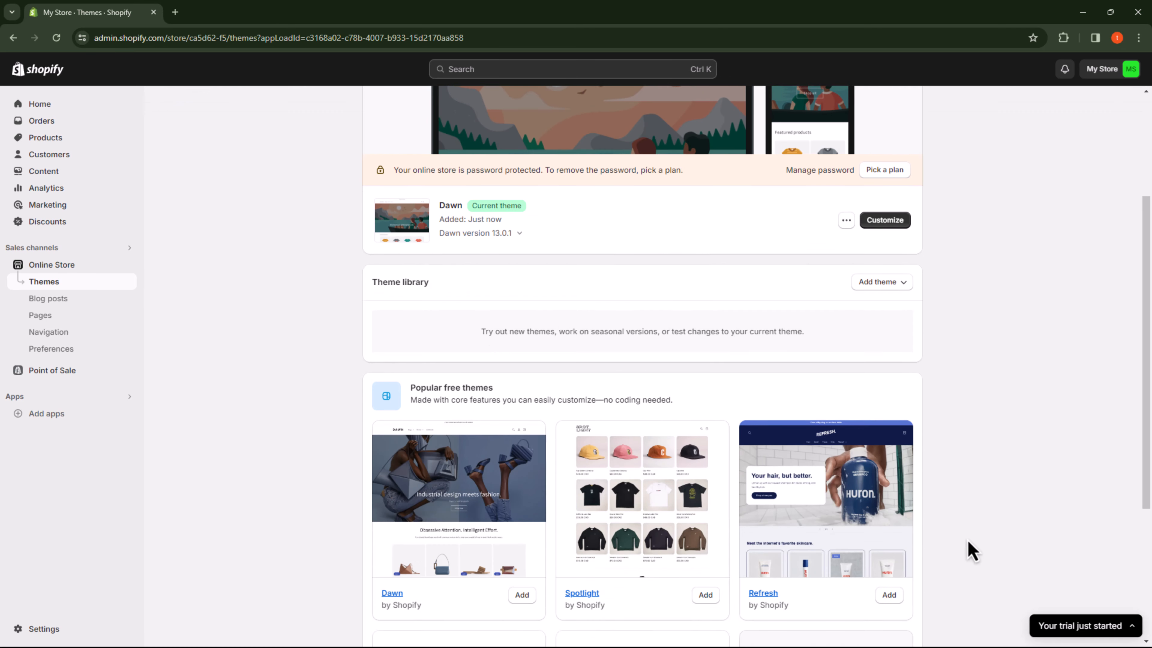
scroll(969, 550, down, 1)
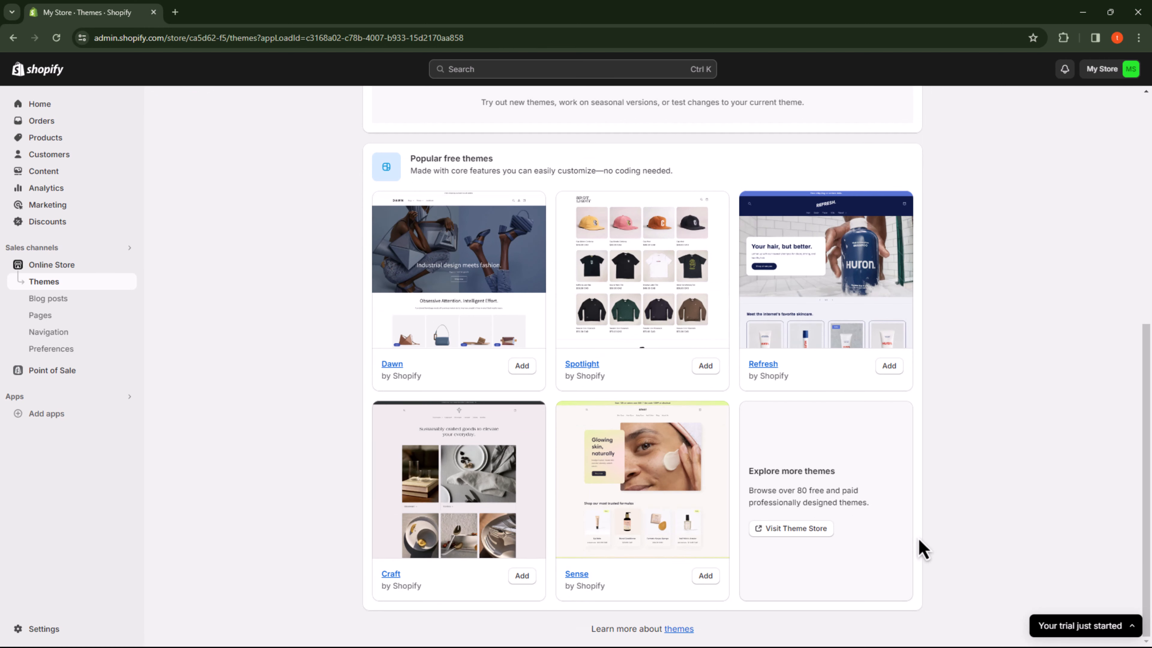
click(824, 533)
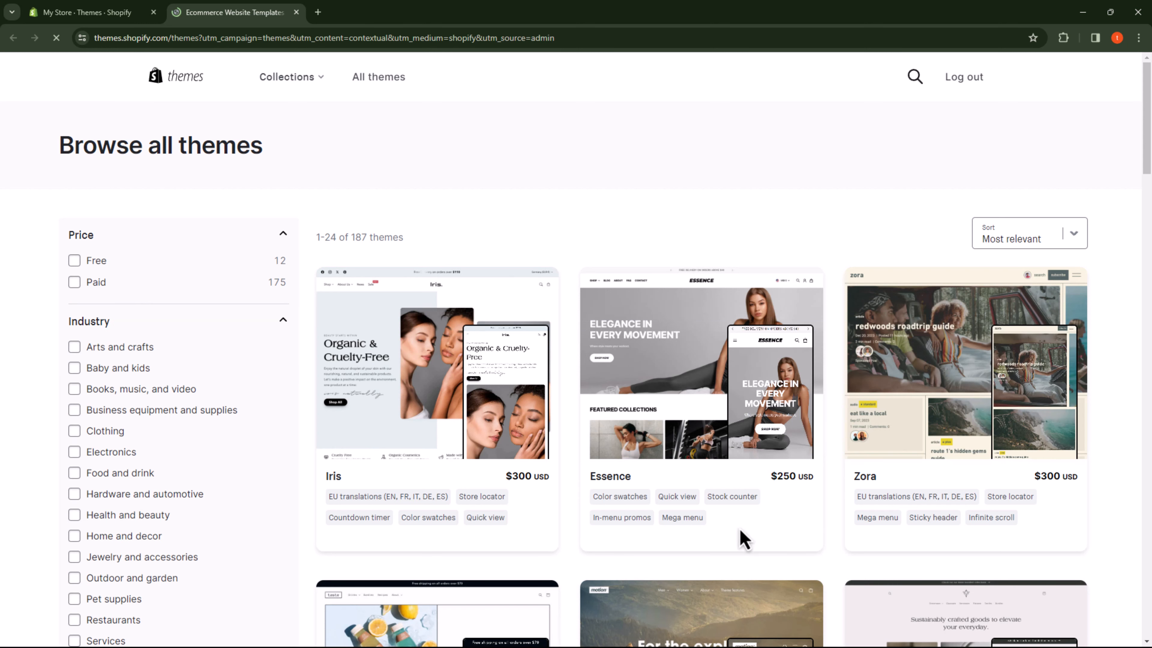
click(106, 262)
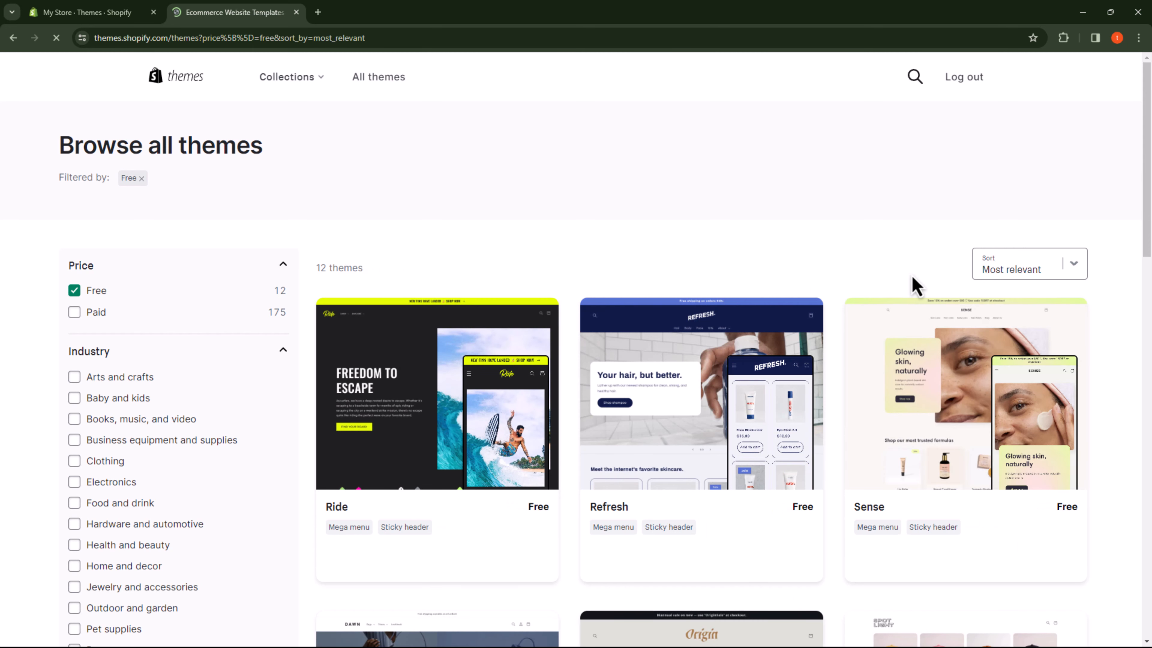
Step: Add the free Refresh theme to the store and publish it as the current theme
click(727, 386)
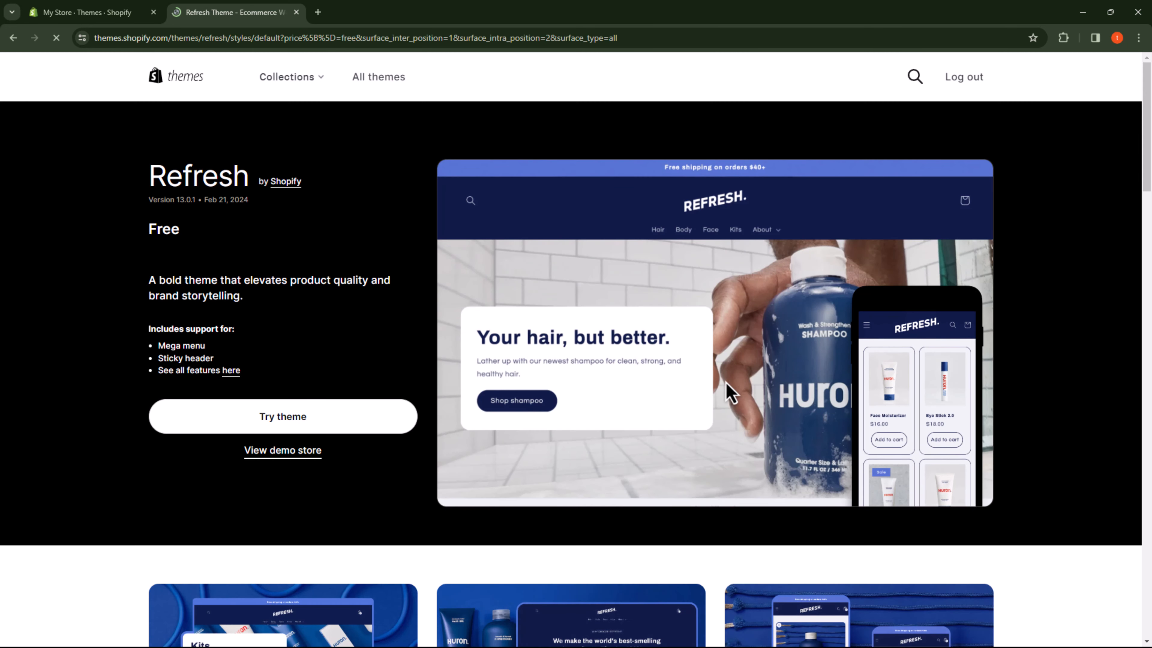
click(350, 422)
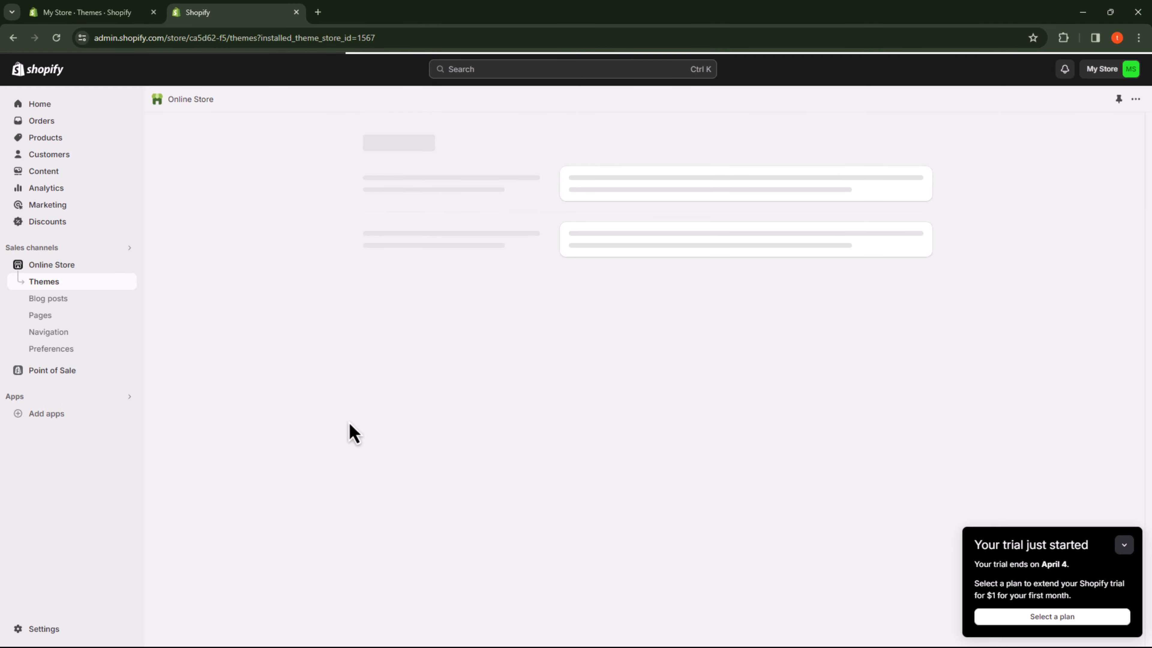
click(828, 603)
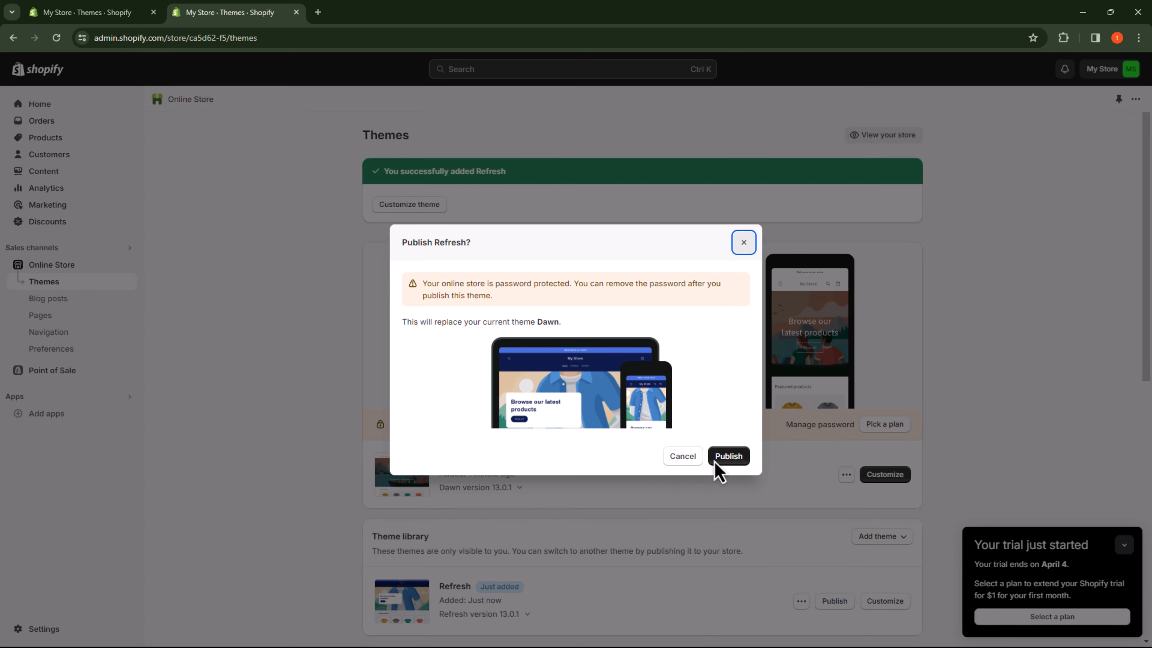
click(719, 460)
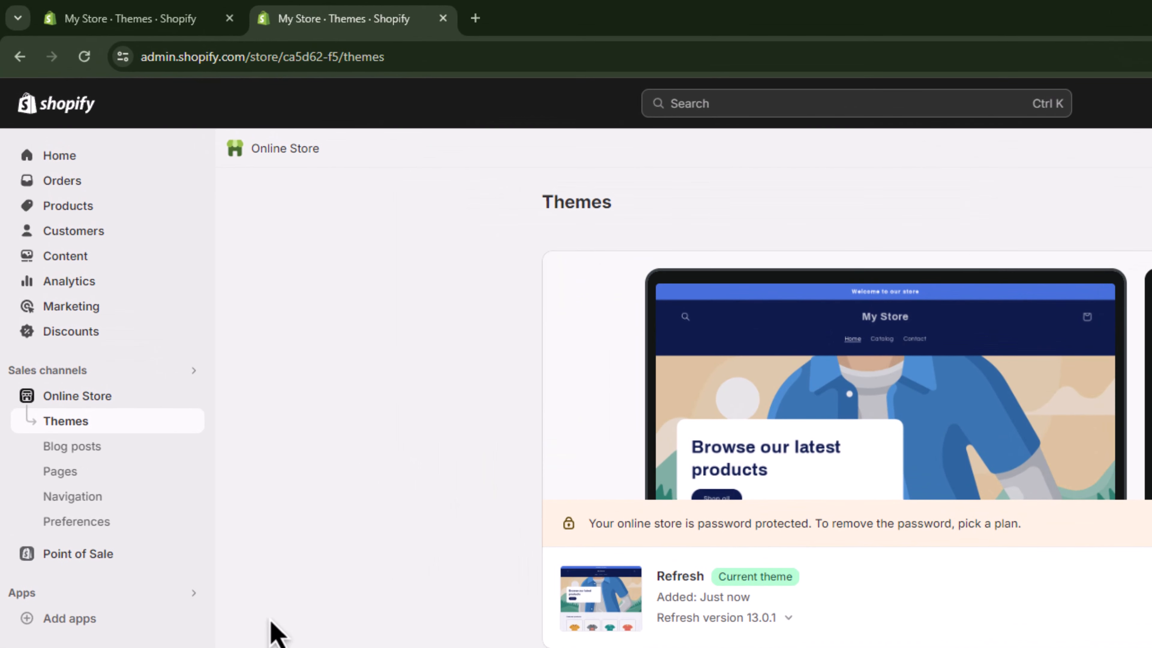
Step: View the live storefront and look over its home page with the published theme
click(186, 394)
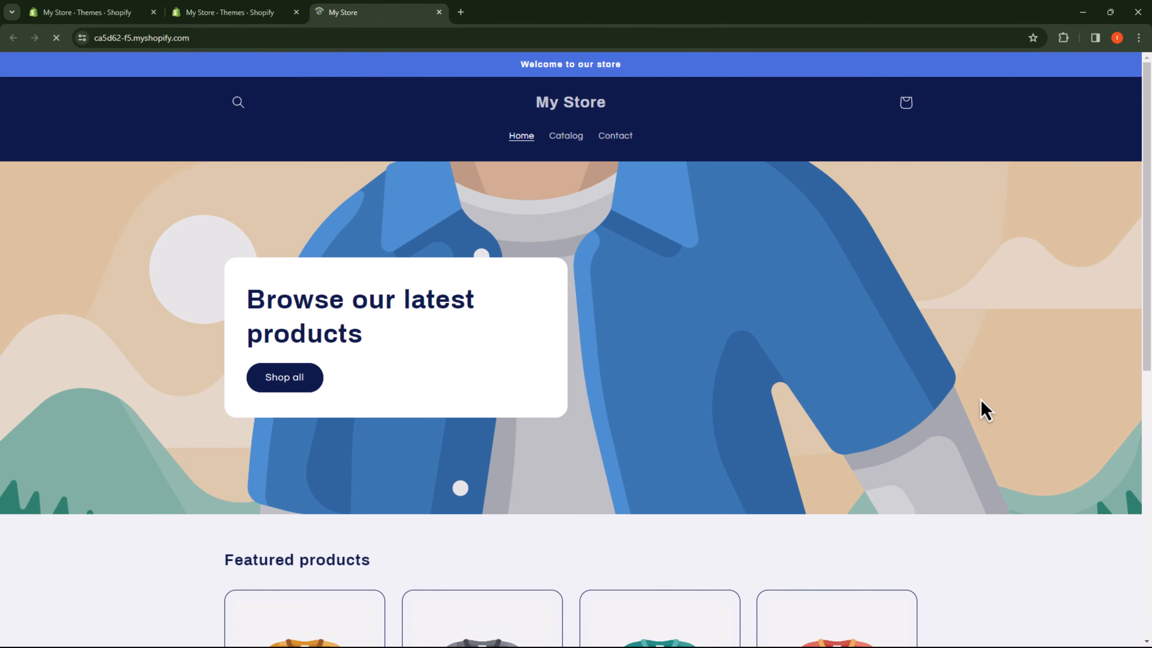
scroll(997, 413, down, 3)
scroll(1036, 417, down, 5)
scroll(1038, 417, up, 9)
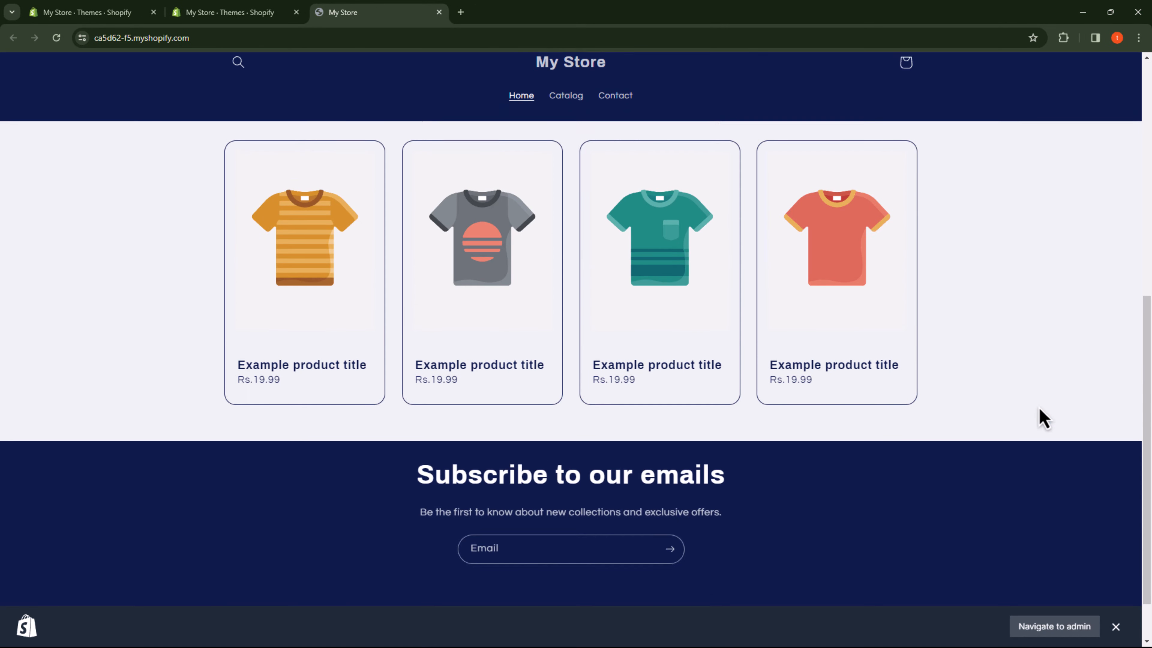
Step: Return to the store admin and start a new product titled "White t-shirt"
click(88, 13)
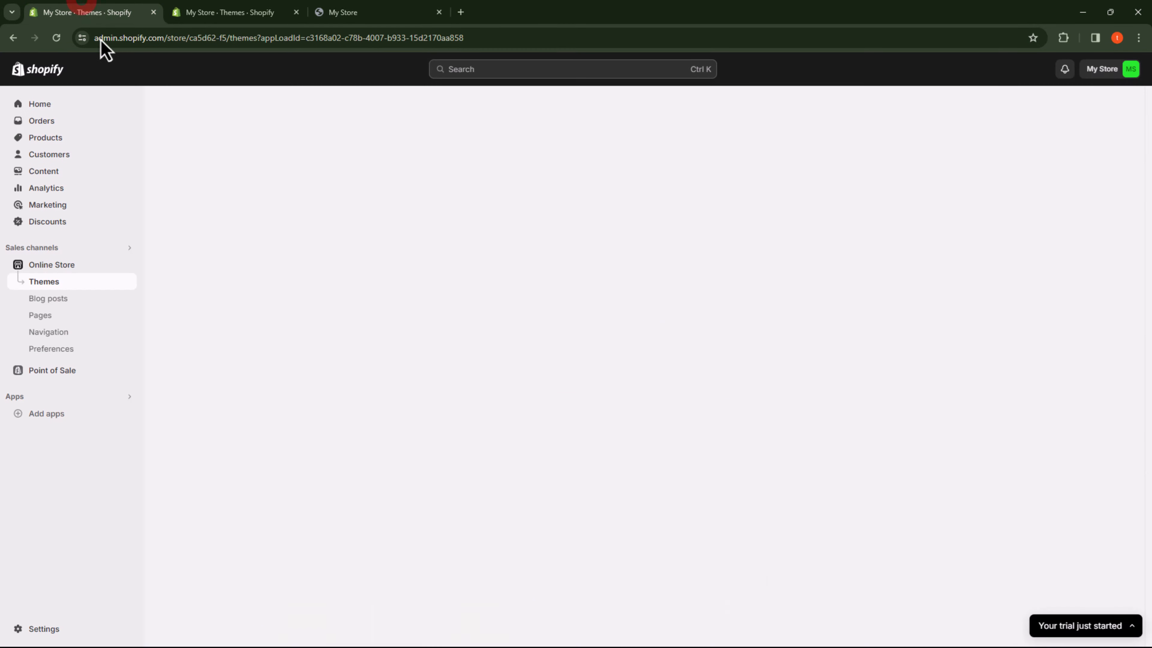
scroll(327, 254, up, 10)
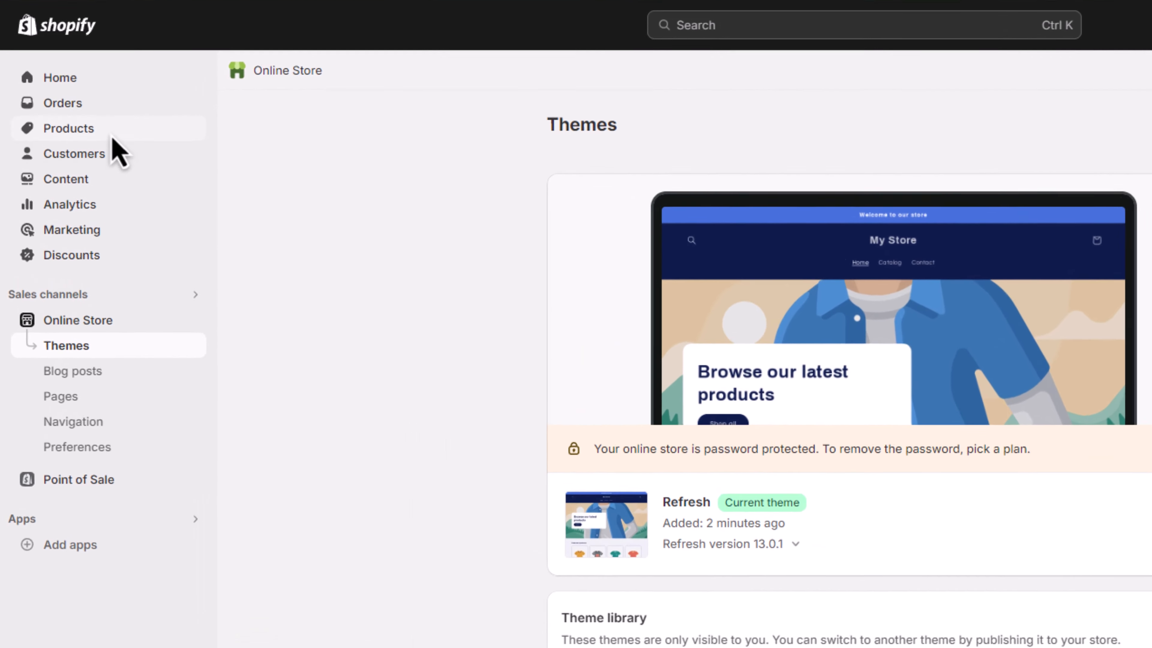
click(73, 137)
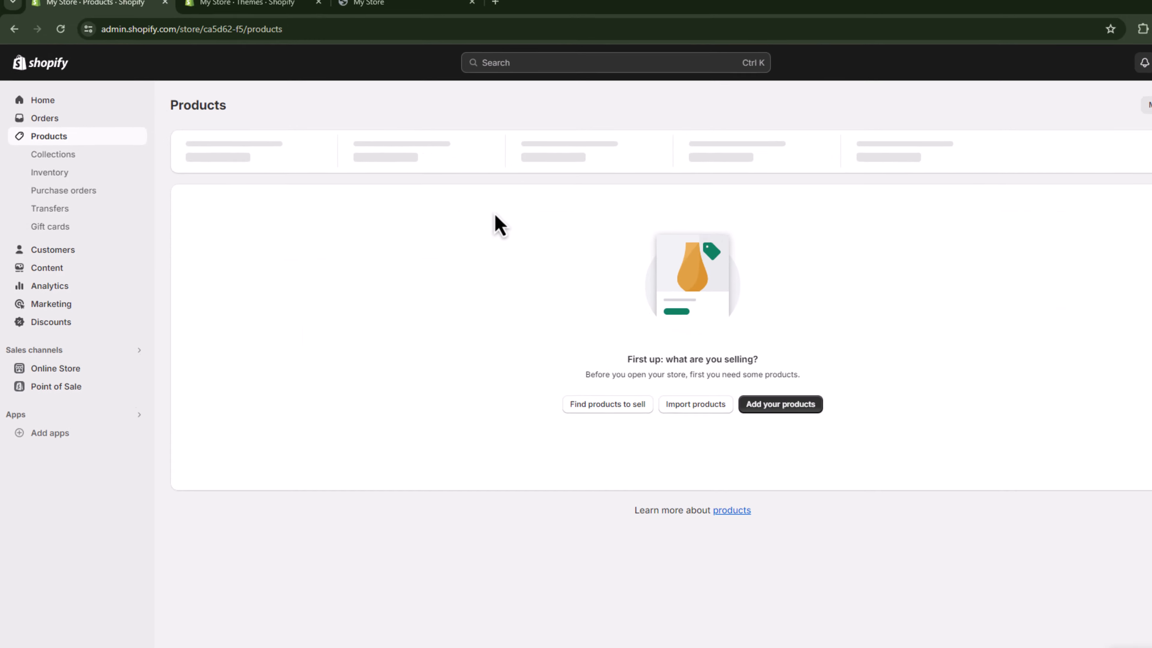
click(727, 390)
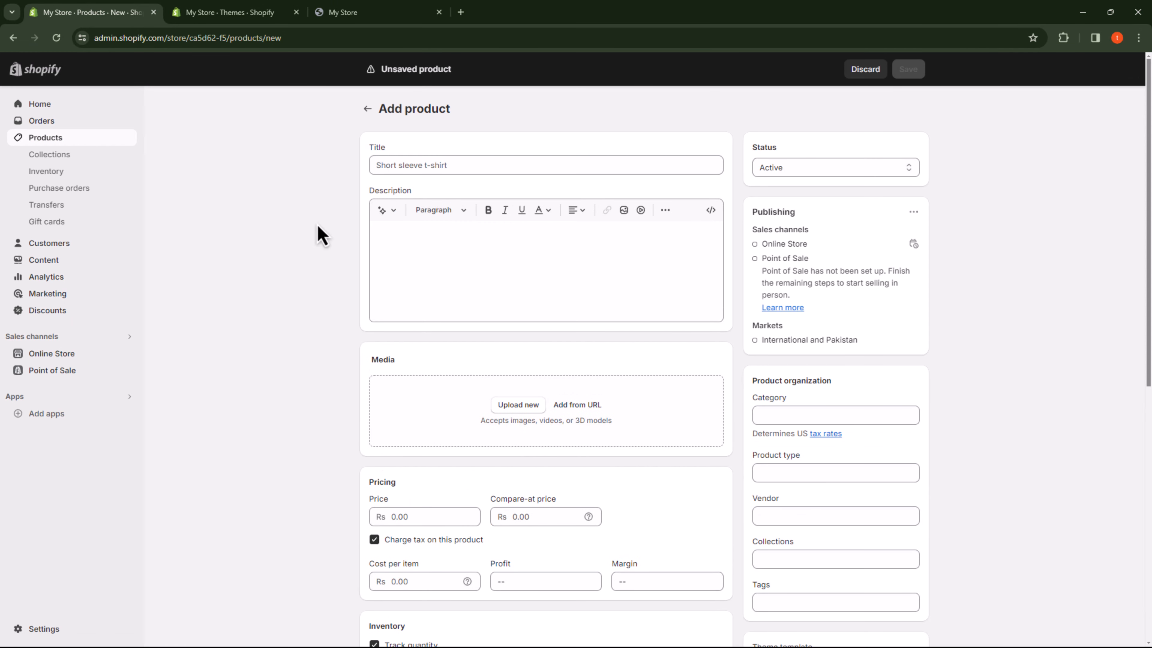
click(451, 169)
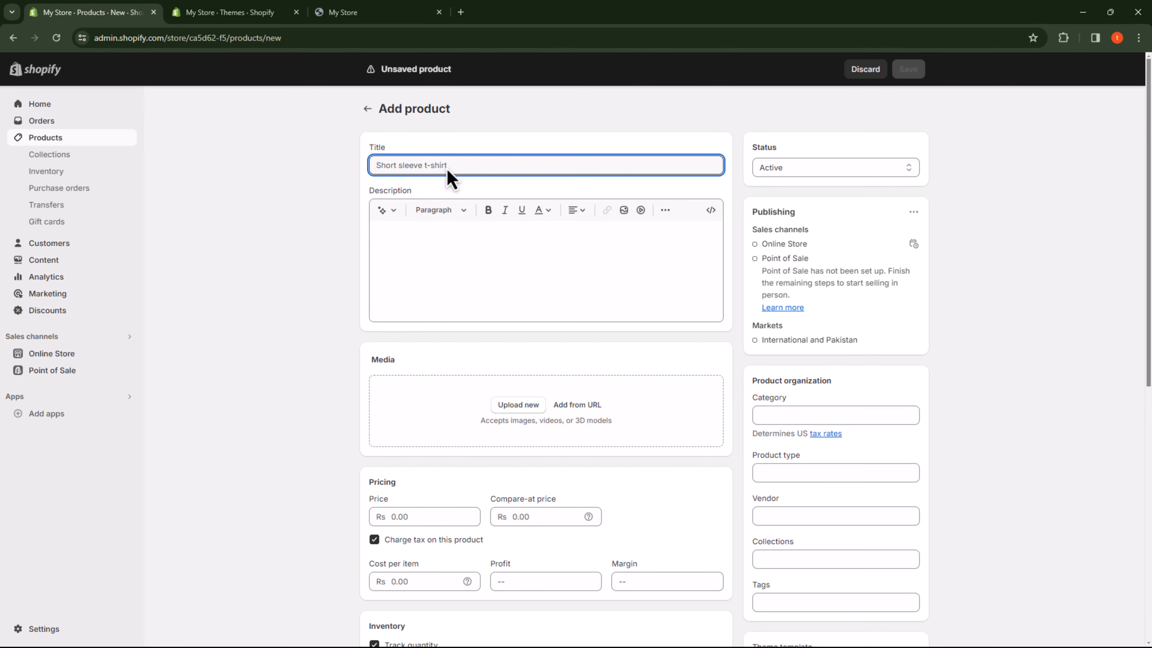
text(White t-sh)
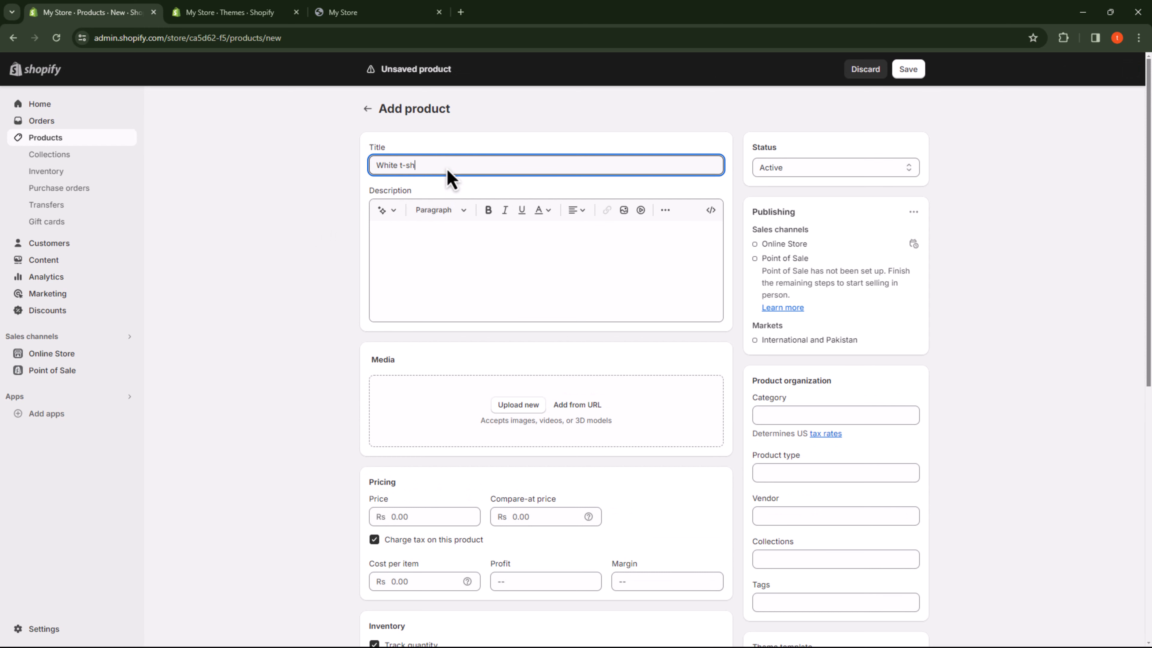
text(irt)
Step: Generate the product description from the keywords "white t-shirt for summers" and keep the generated text
click(482, 239)
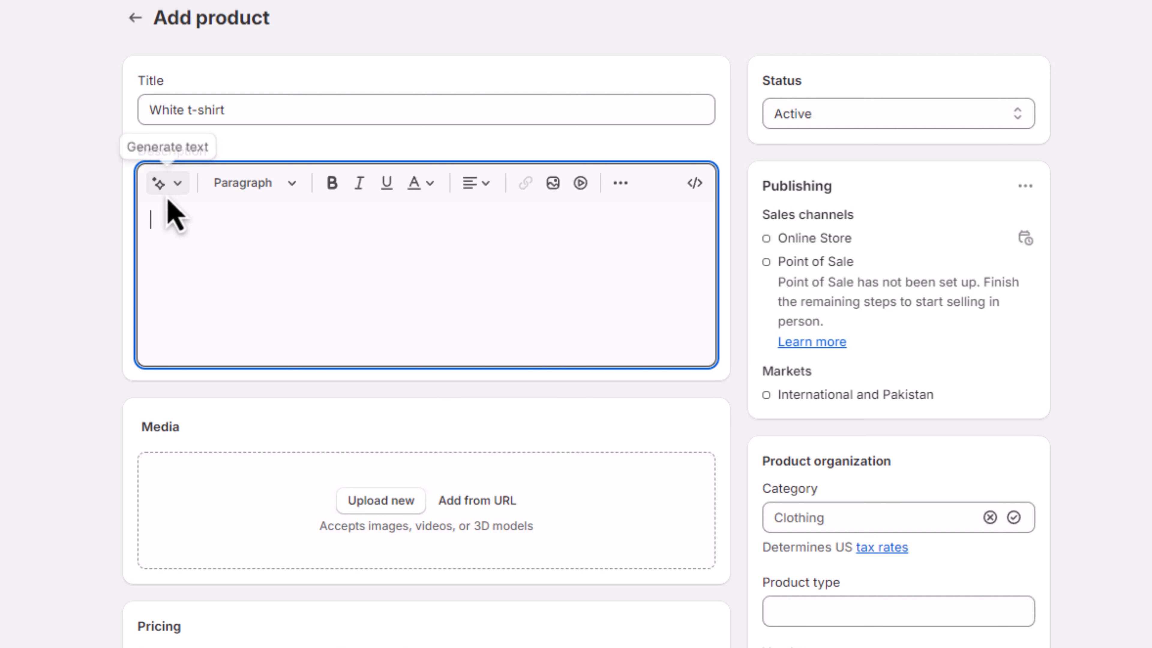
click(162, 185)
text(white t)
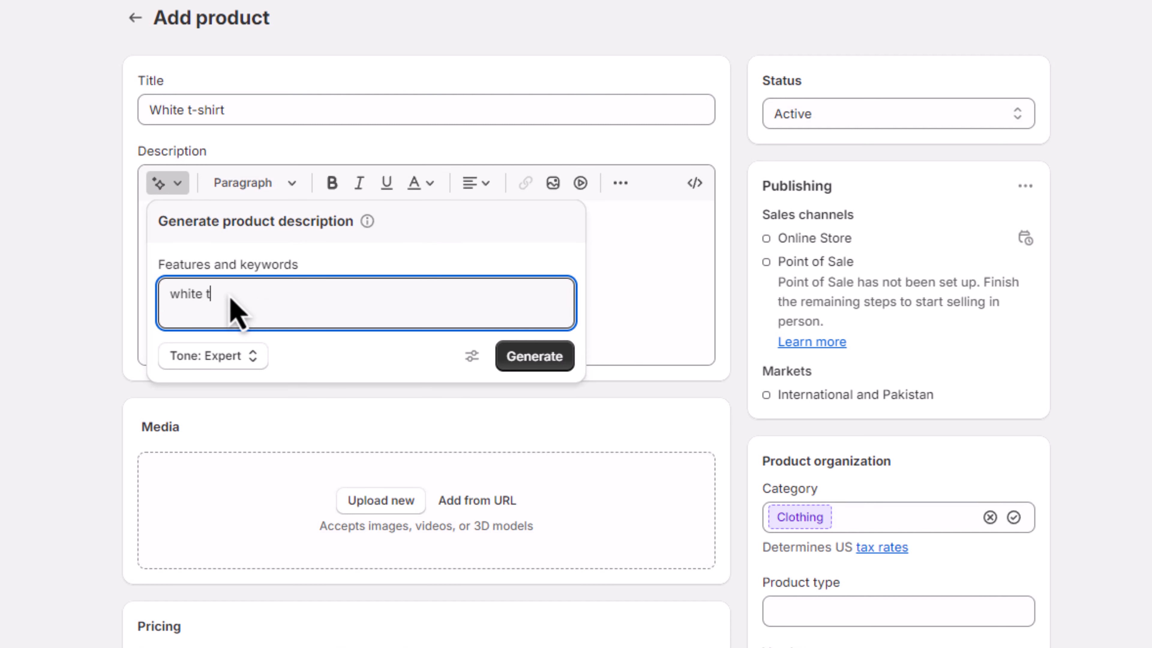
text(-shirt for summers)
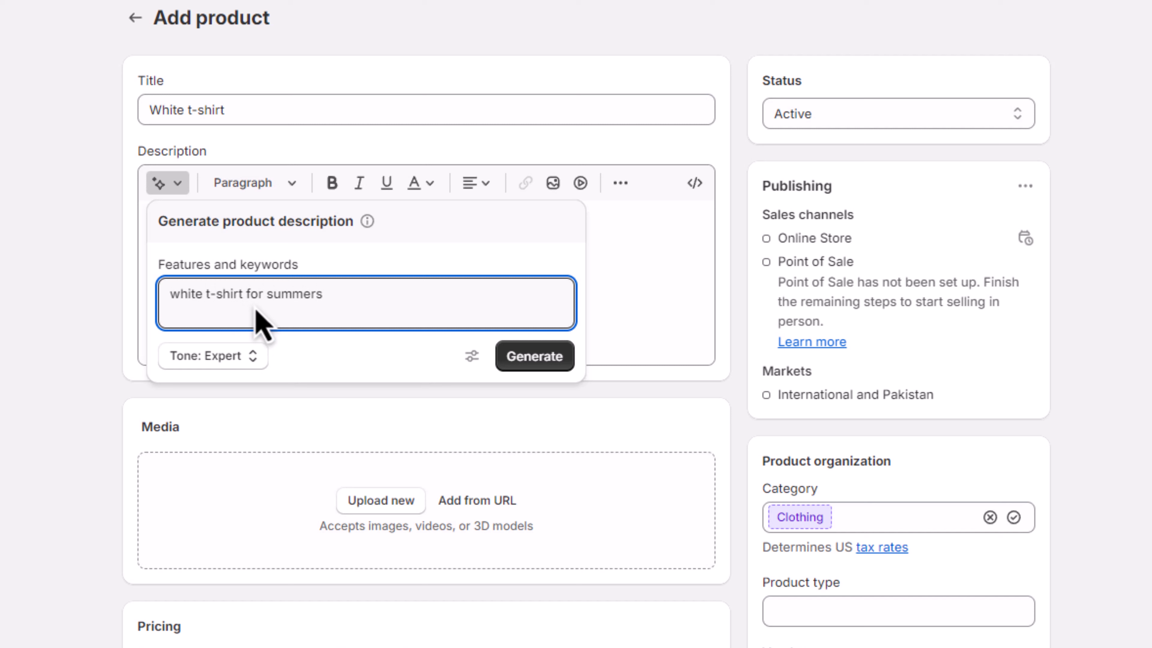
click(539, 363)
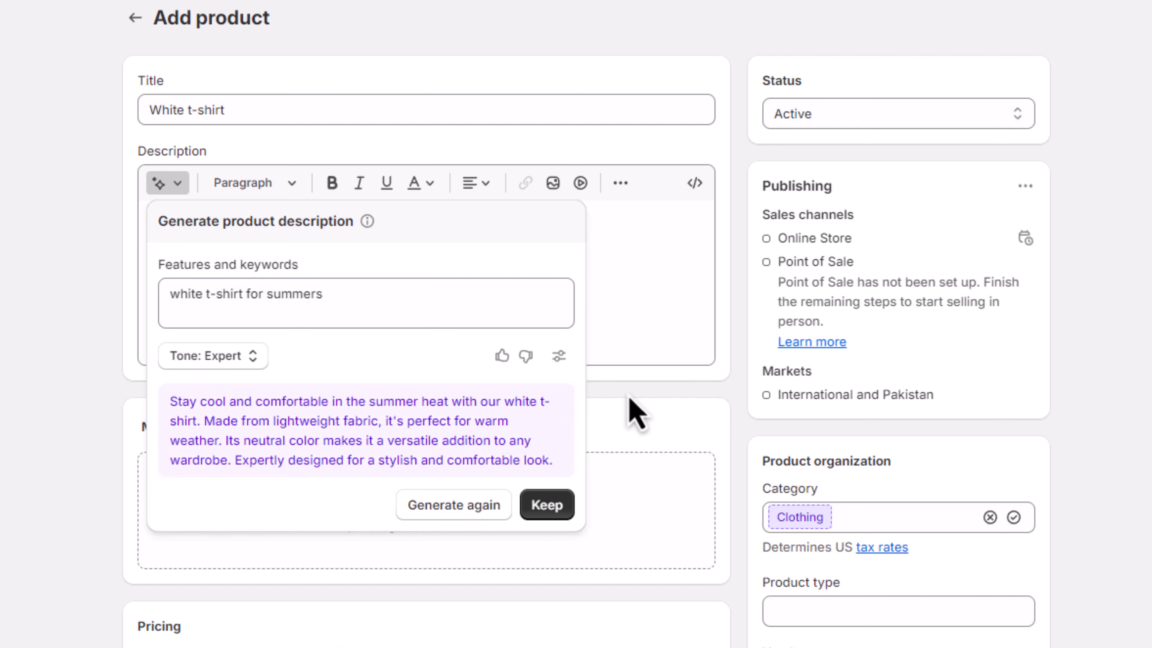
click(563, 506)
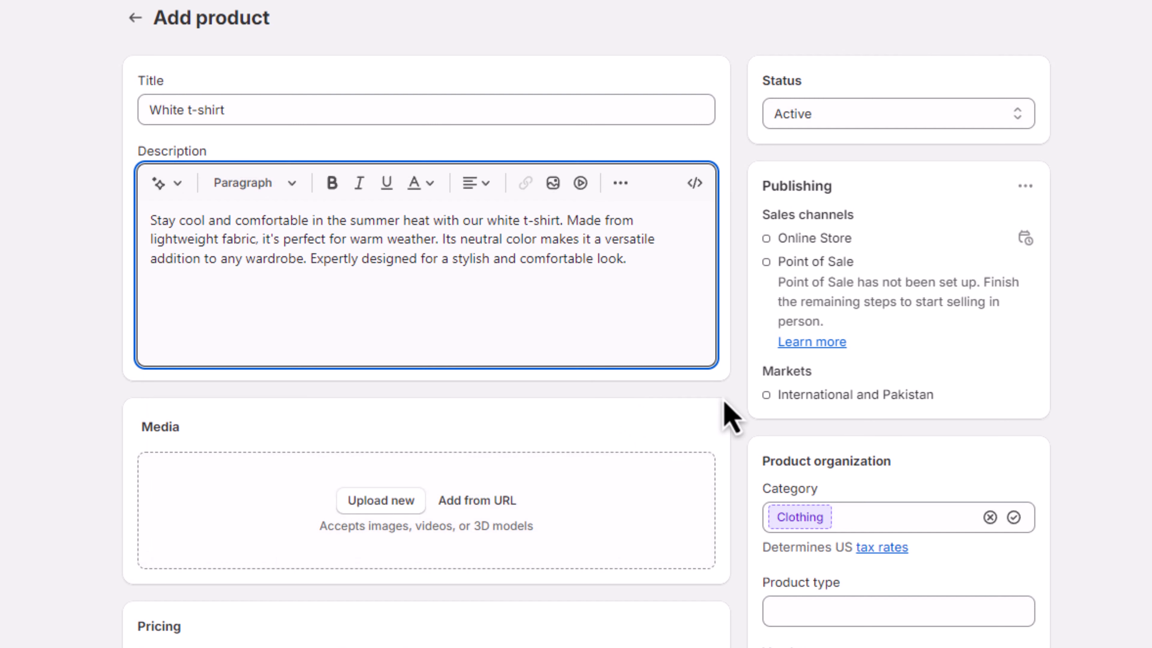
Step: Upload the white t-shirt photo from the Downloads folder as the product's media
scroll(730, 417, down, 2)
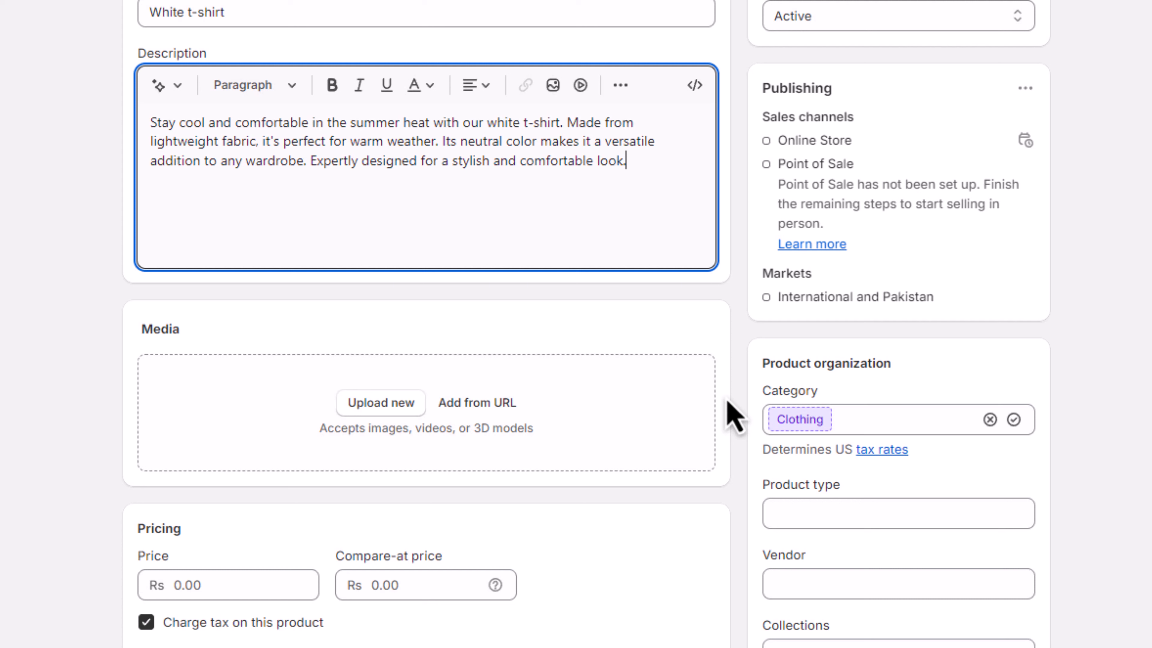
click(408, 408)
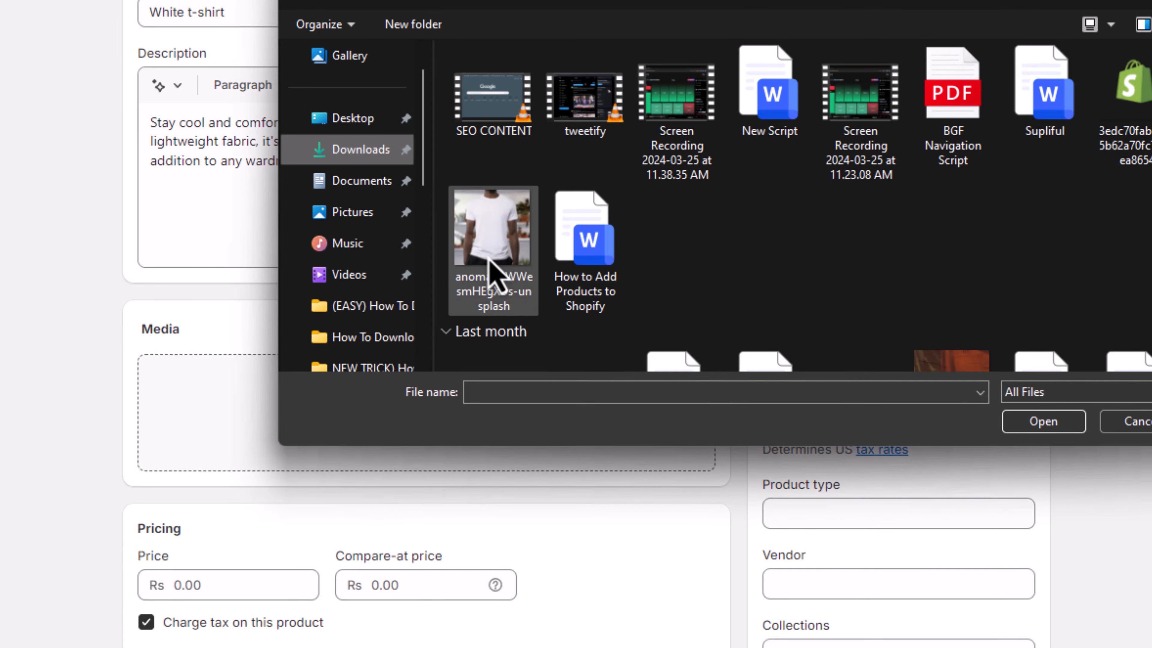
click(503, 270)
click(1042, 422)
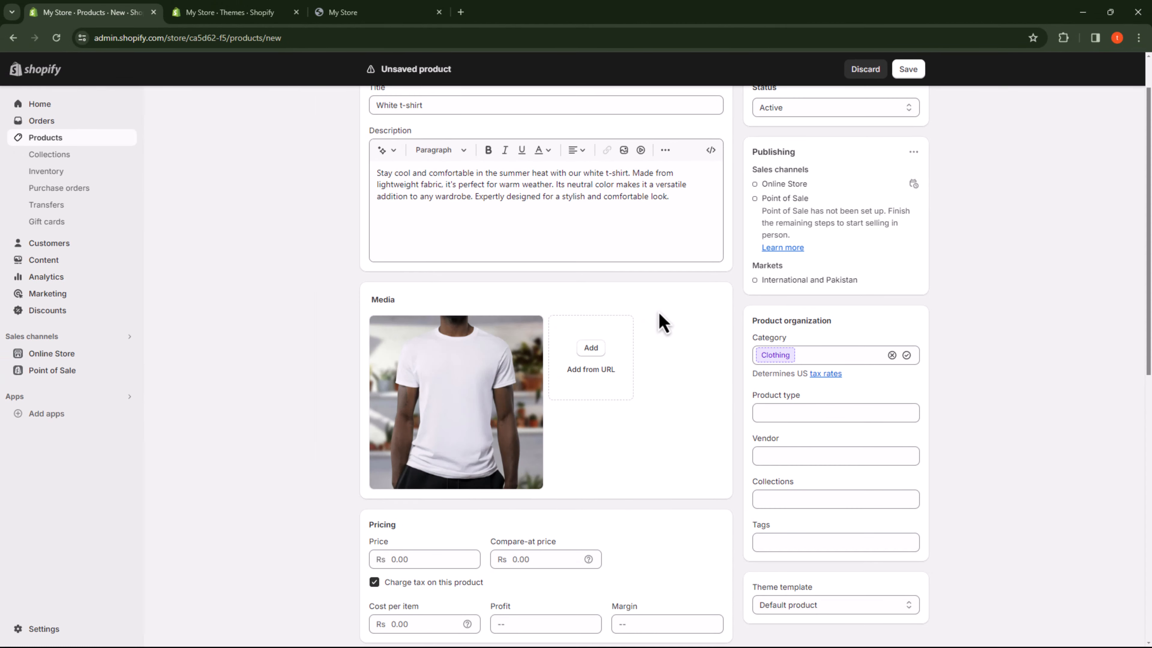
Step: Set the product's price to Rs 50 and its compare-at price to Rs 70
scroll(627, 339, down, 5)
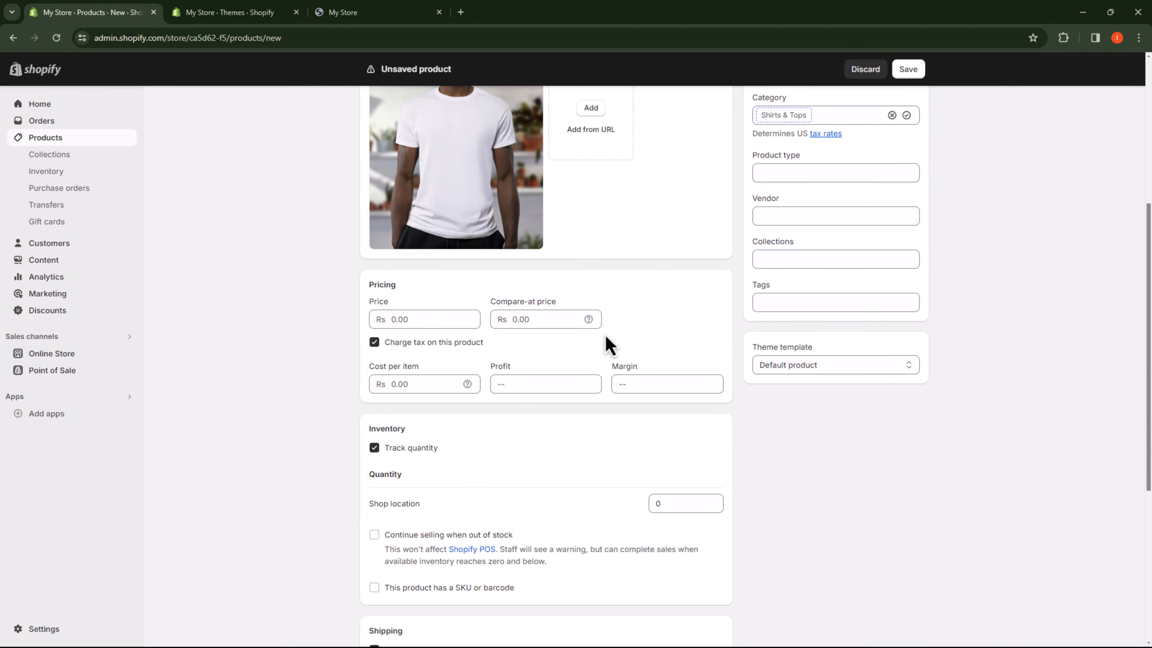
click(448, 319)
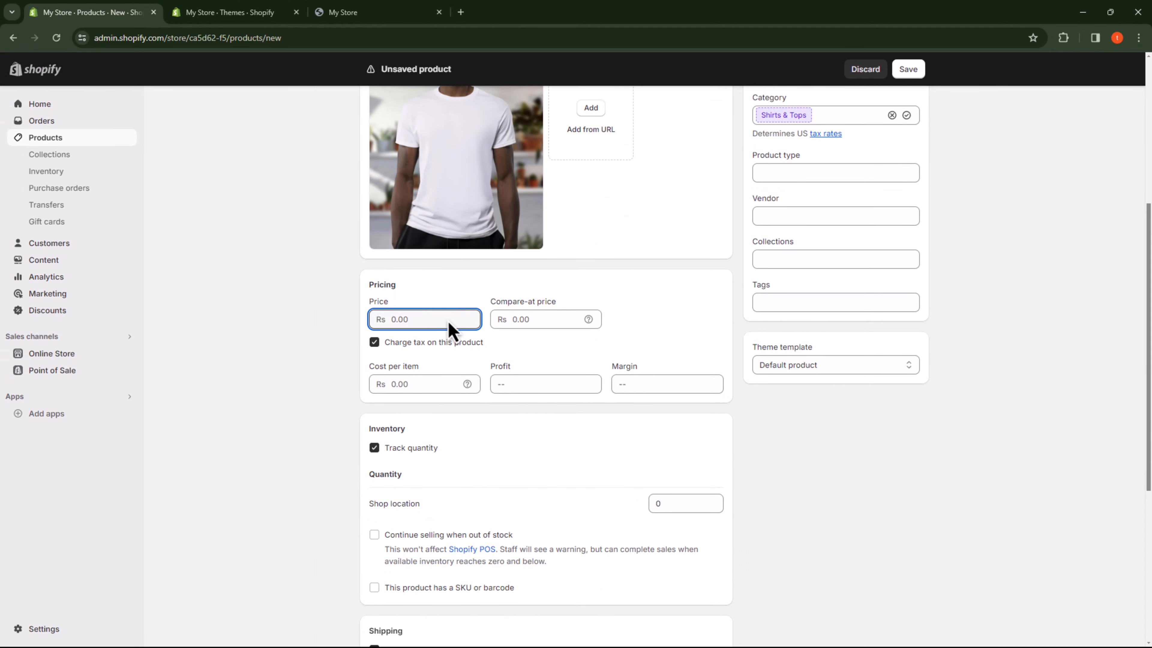
text(50)
click(539, 332)
text(70)
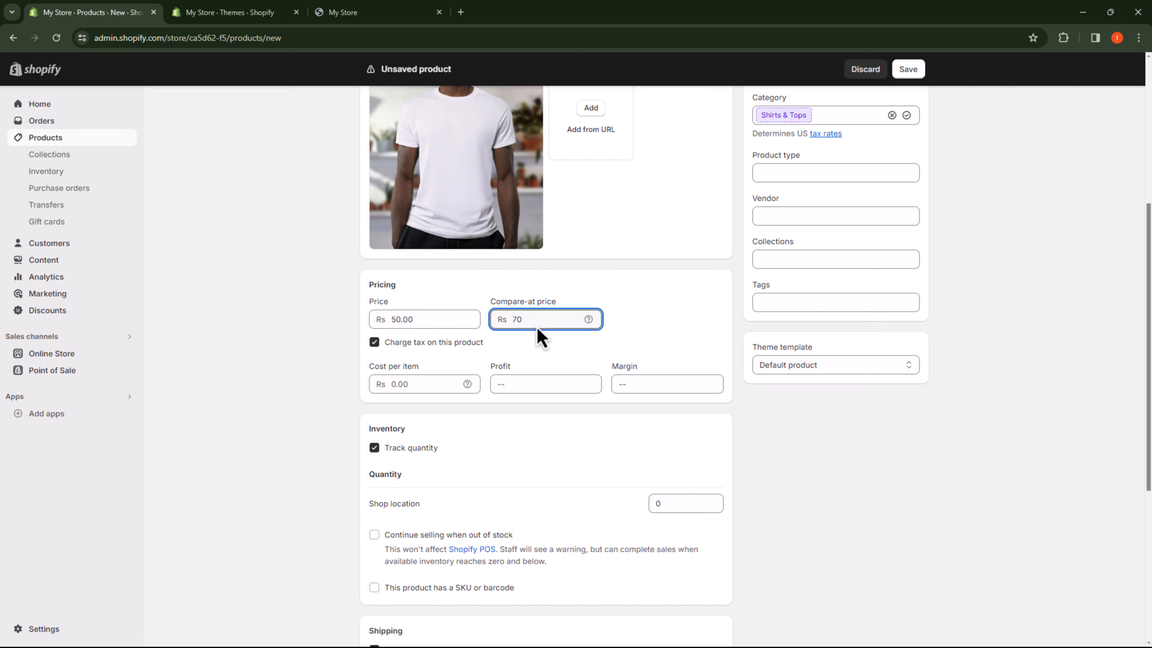
click(631, 338)
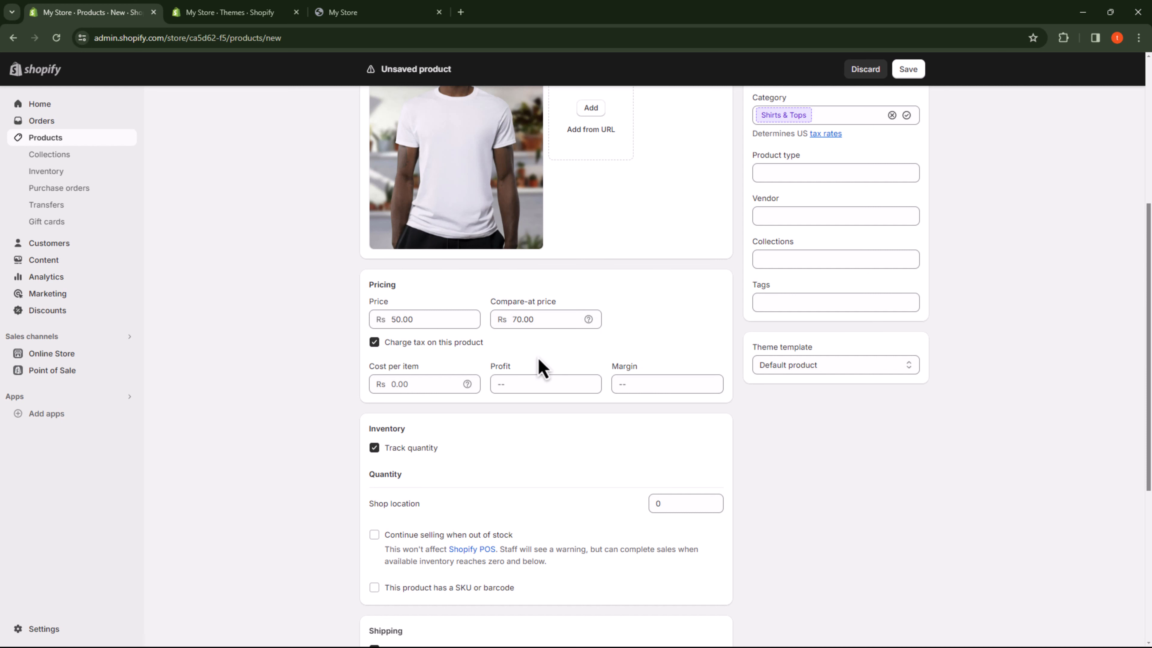
Step: Set the product's cost per item to Rs 30
click(427, 384)
text(30)
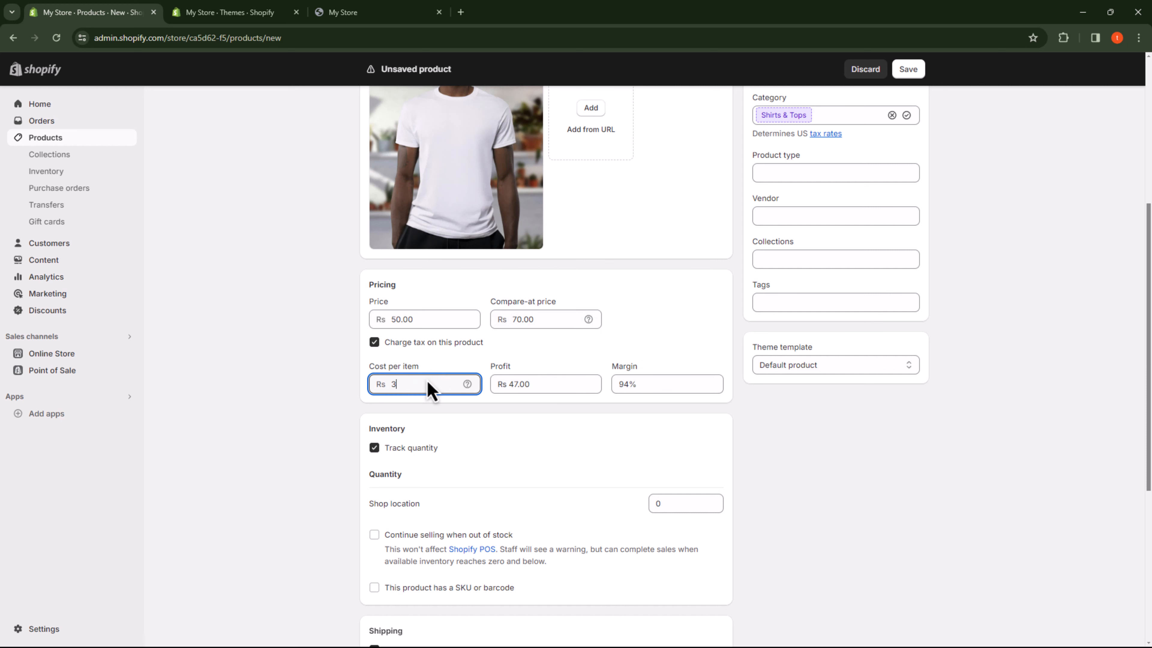
click(549, 426)
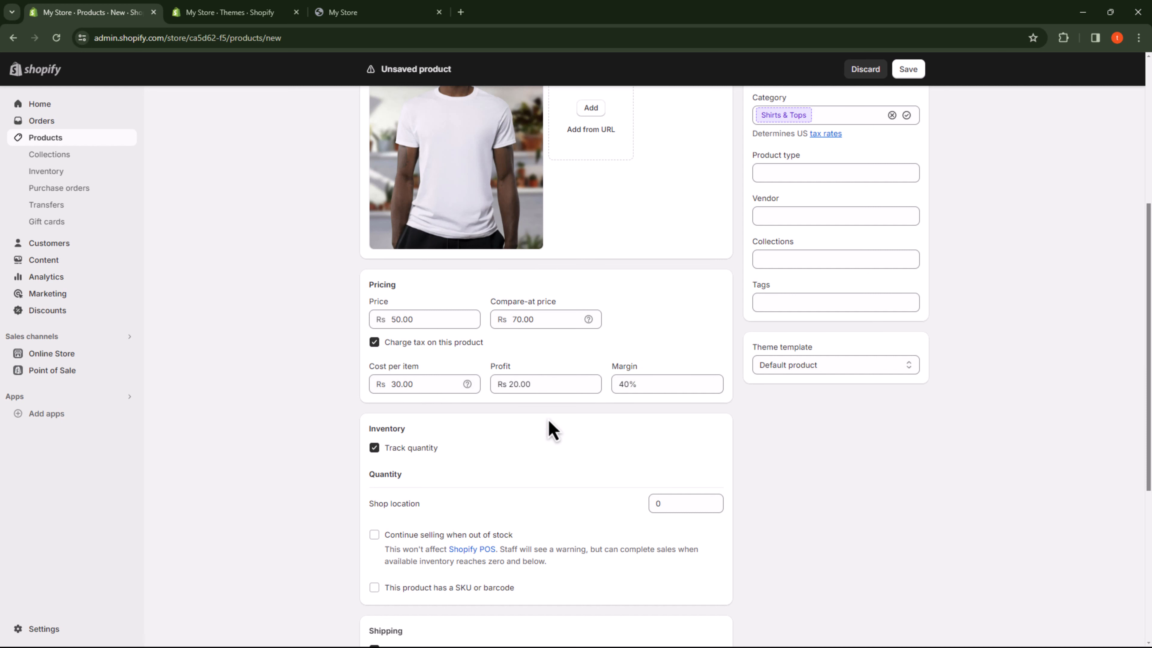
Step: Set the product's inventory quantity at the shop location to 10
scroll(551, 428, down, 4)
click(686, 325)
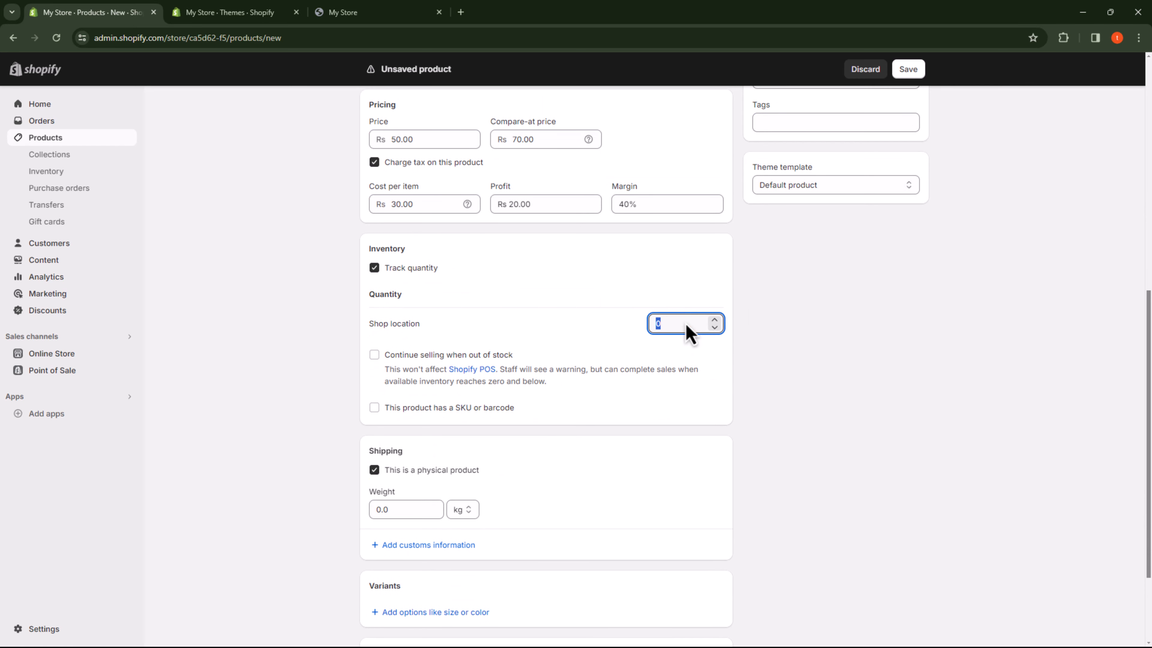
text(10)
click(800, 392)
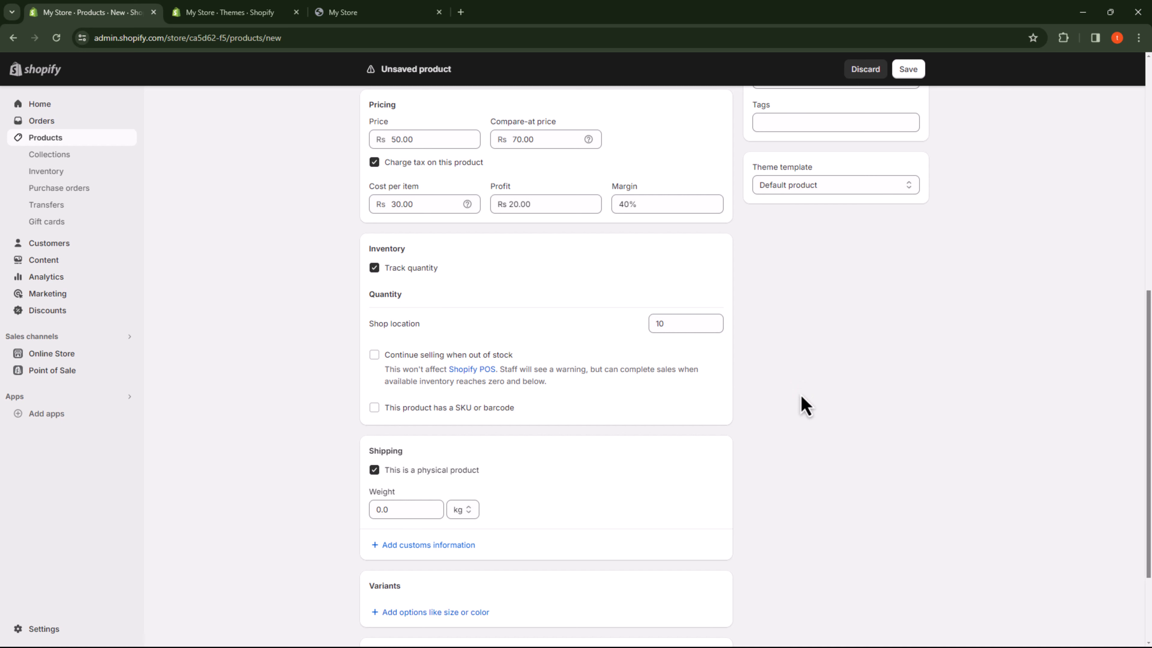
Step: Review the remaining shipping, variant, search listing and organization details, and save the White t-shirt product
scroll(823, 411, down, 3)
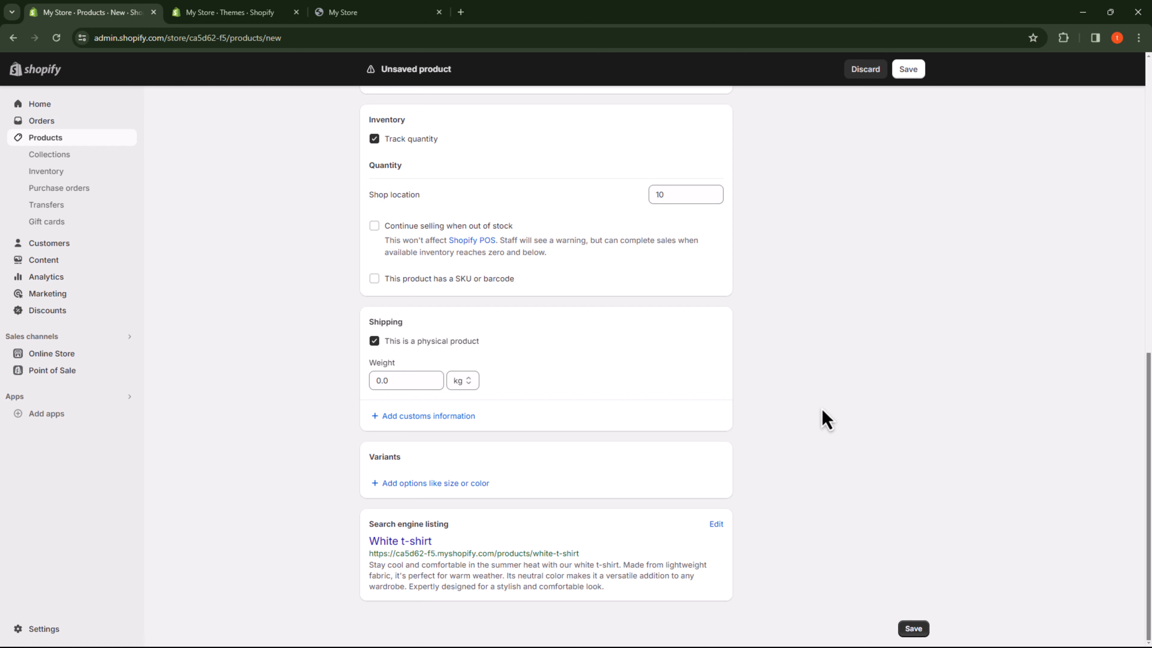
scroll(859, 408, up, 14)
scroll(977, 399, down, 3)
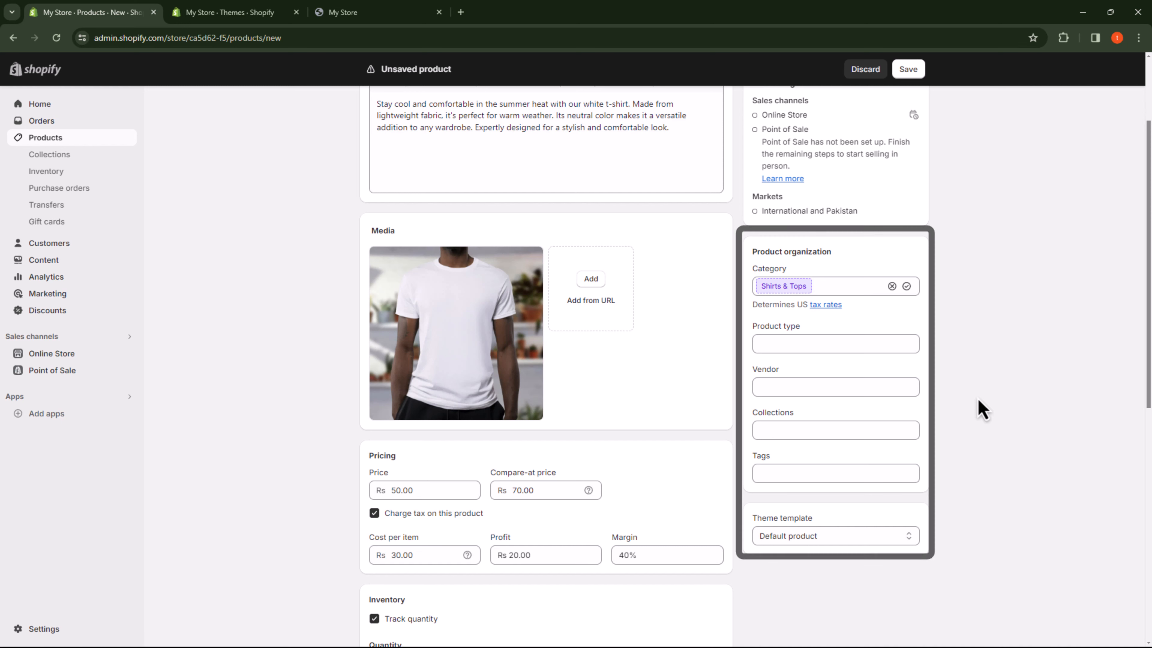
scroll(980, 408, up, 3)
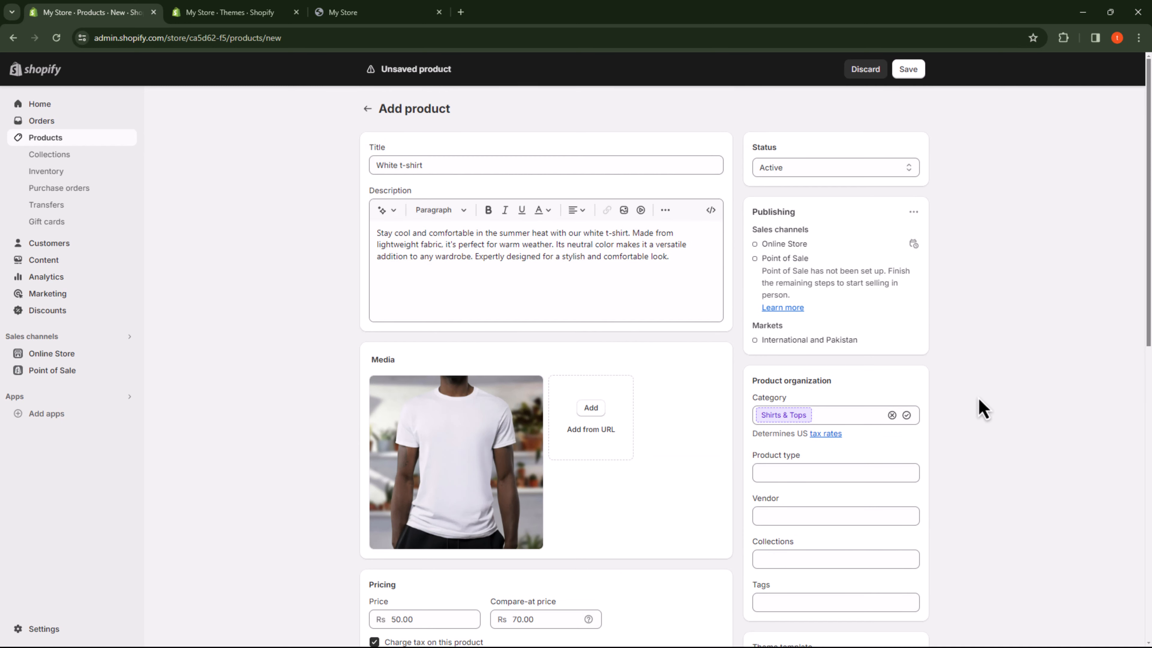
click(909, 71)
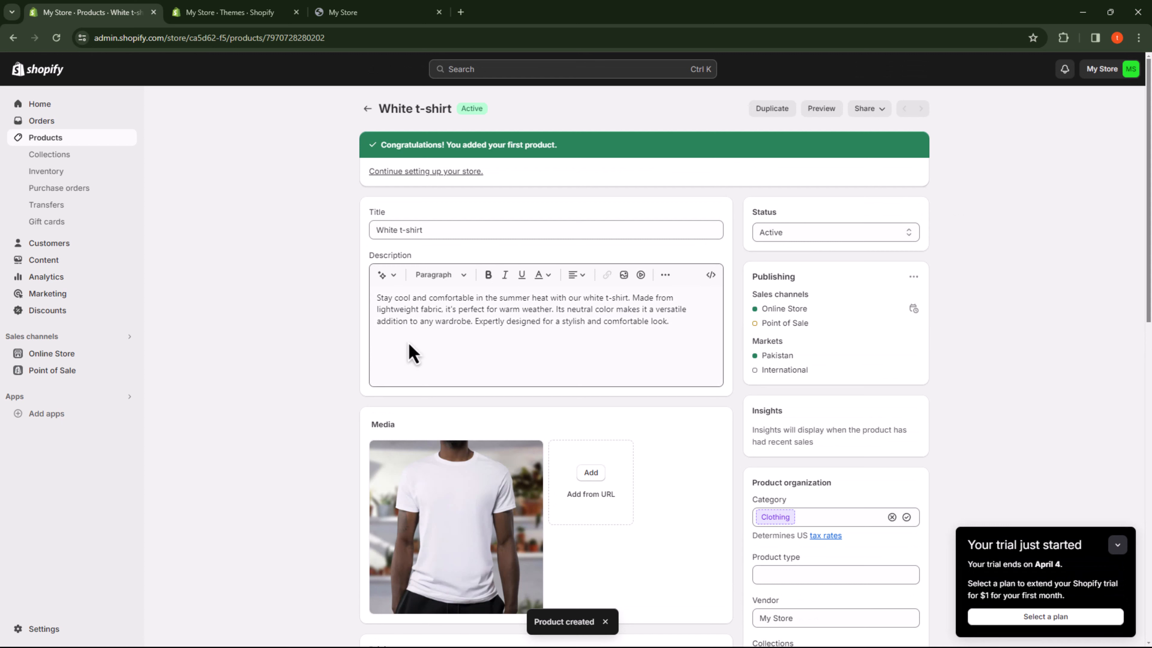
Step: Preview the saved White t-shirt product in the online store and look over its page
click(823, 109)
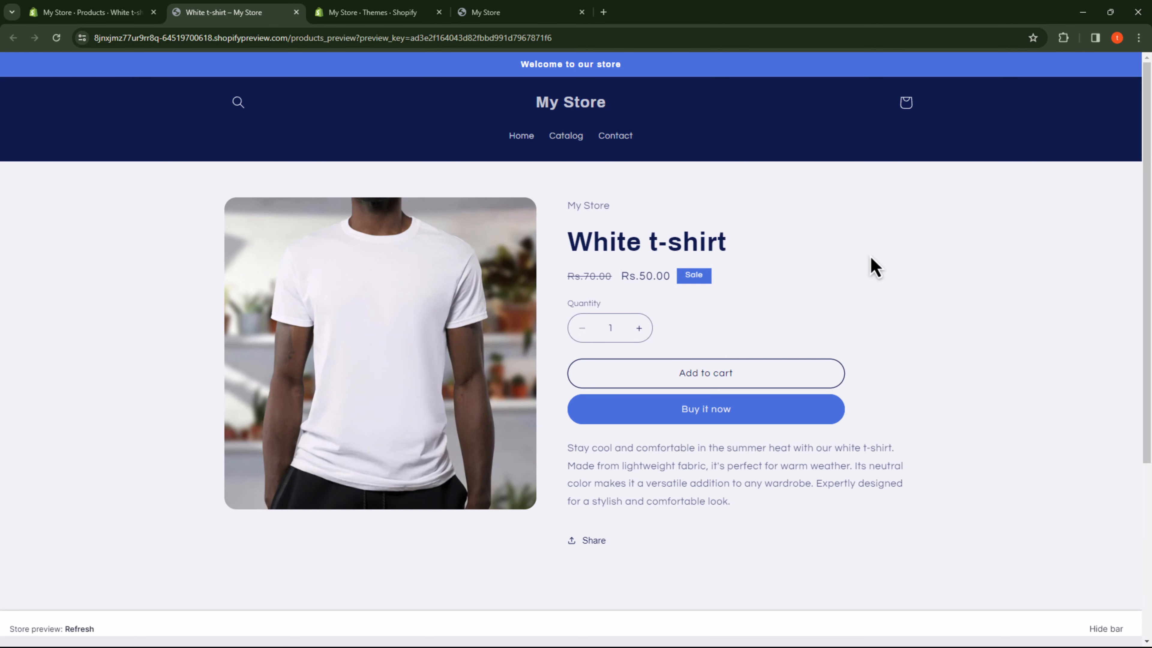
scroll(871, 256, down, 5)
scroll(710, 270, up, 5)
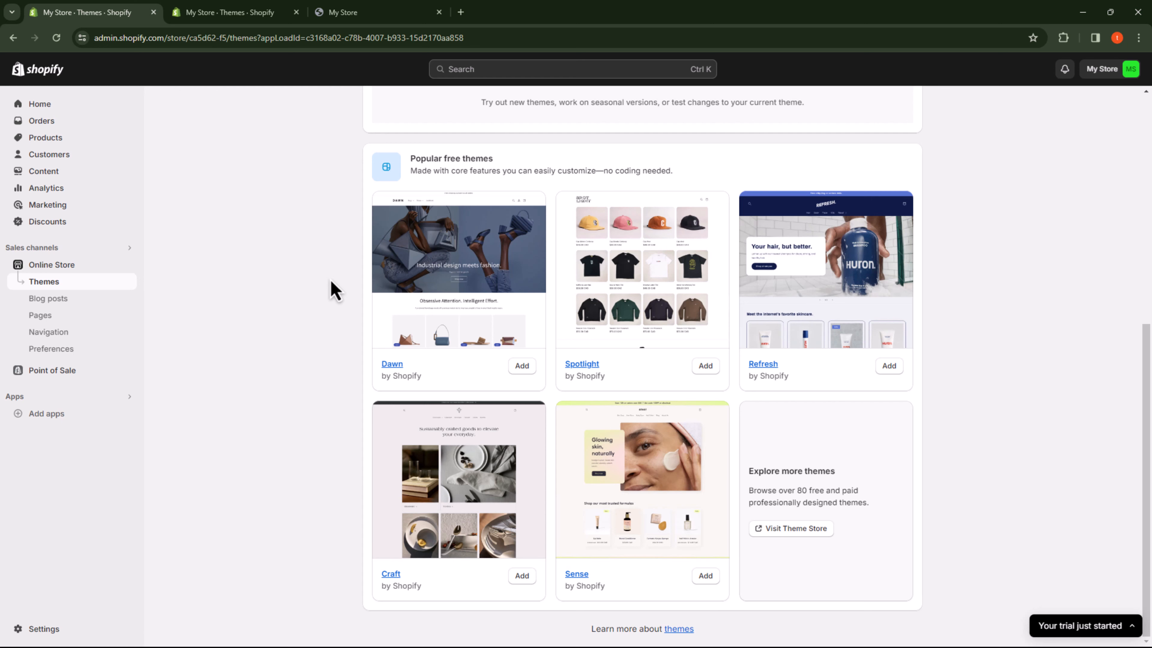
Step: Examine the store settings for plan, billing, users and permissions, payments, checkout, and shipping and delivery
click(54, 629)
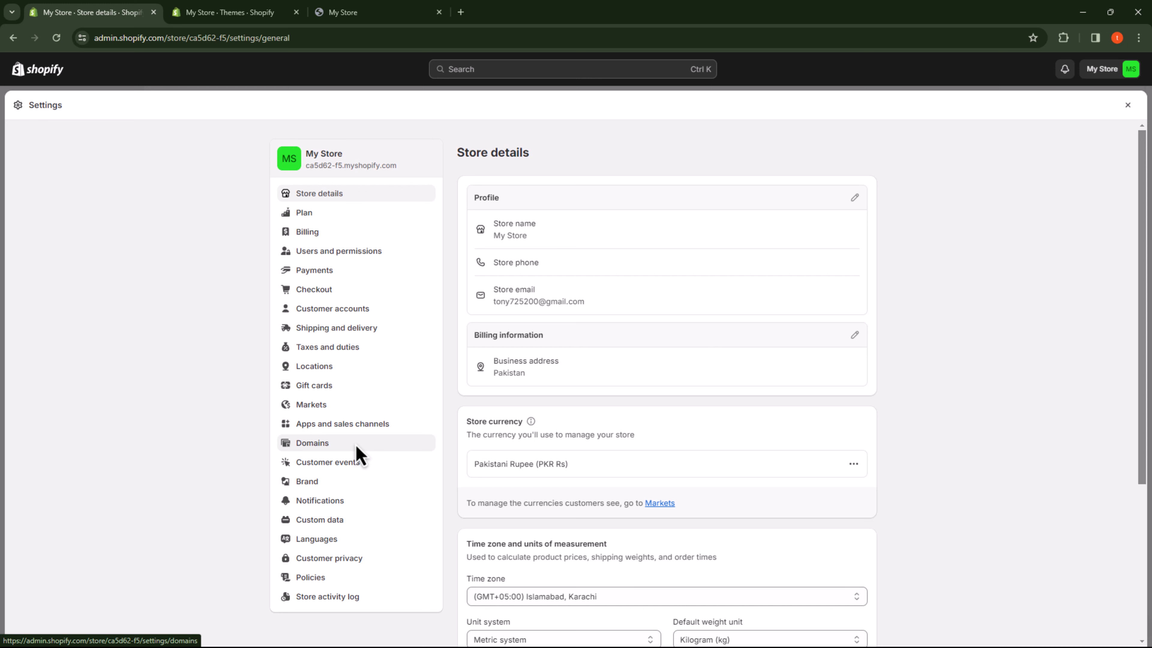
click(312, 218)
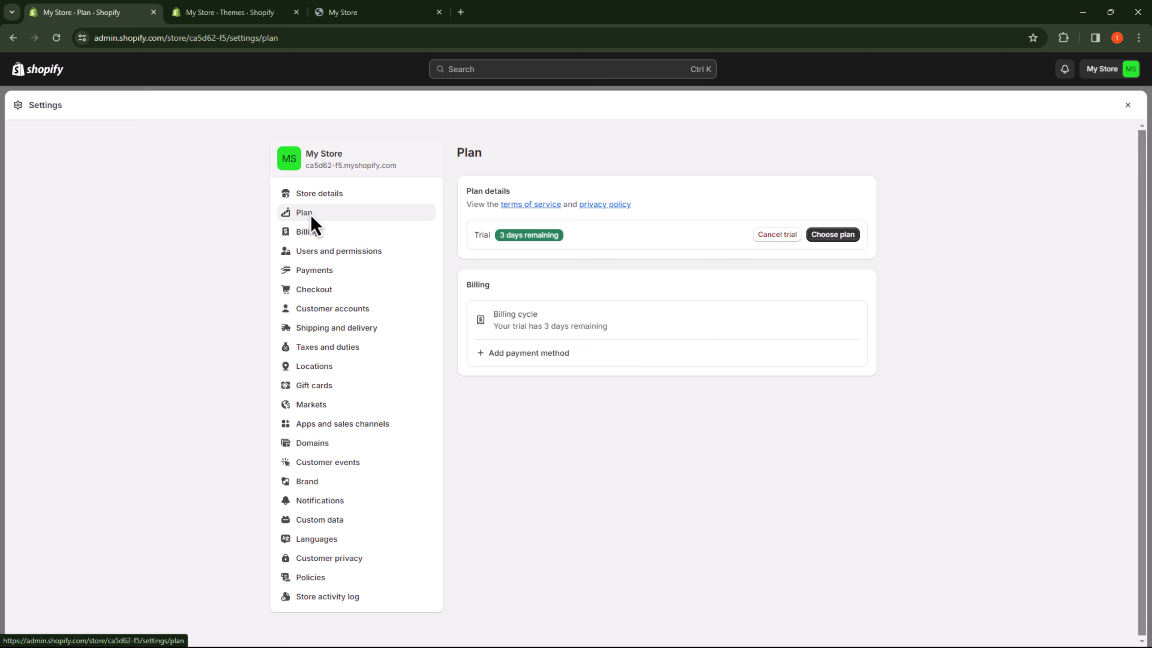
click(317, 233)
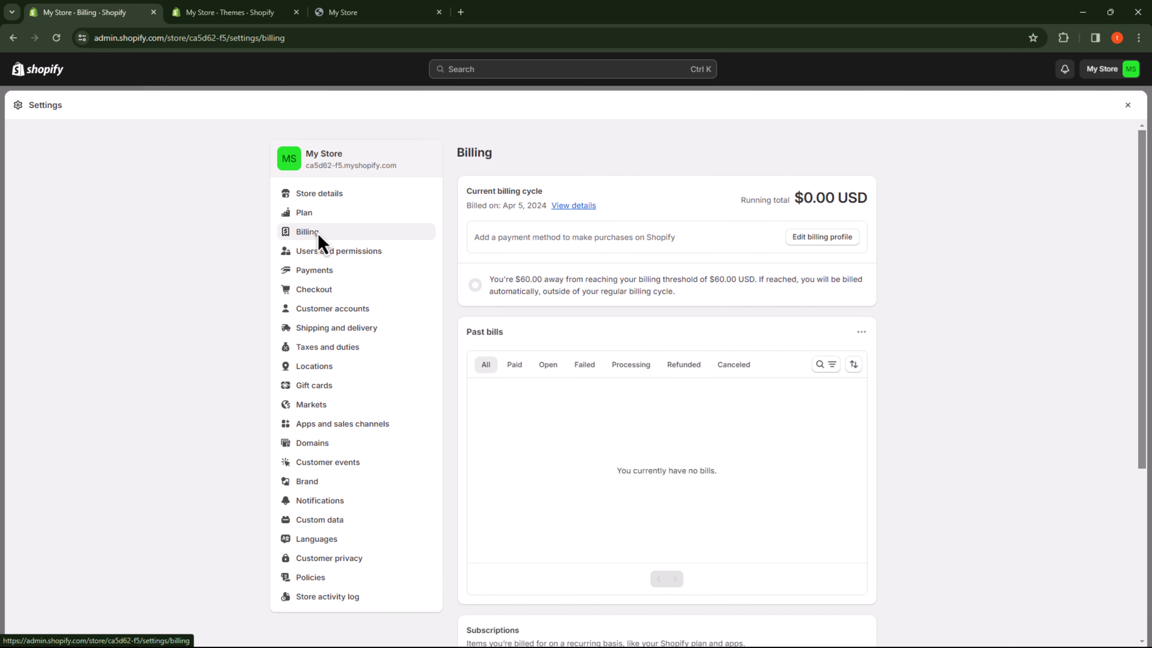
click(321, 253)
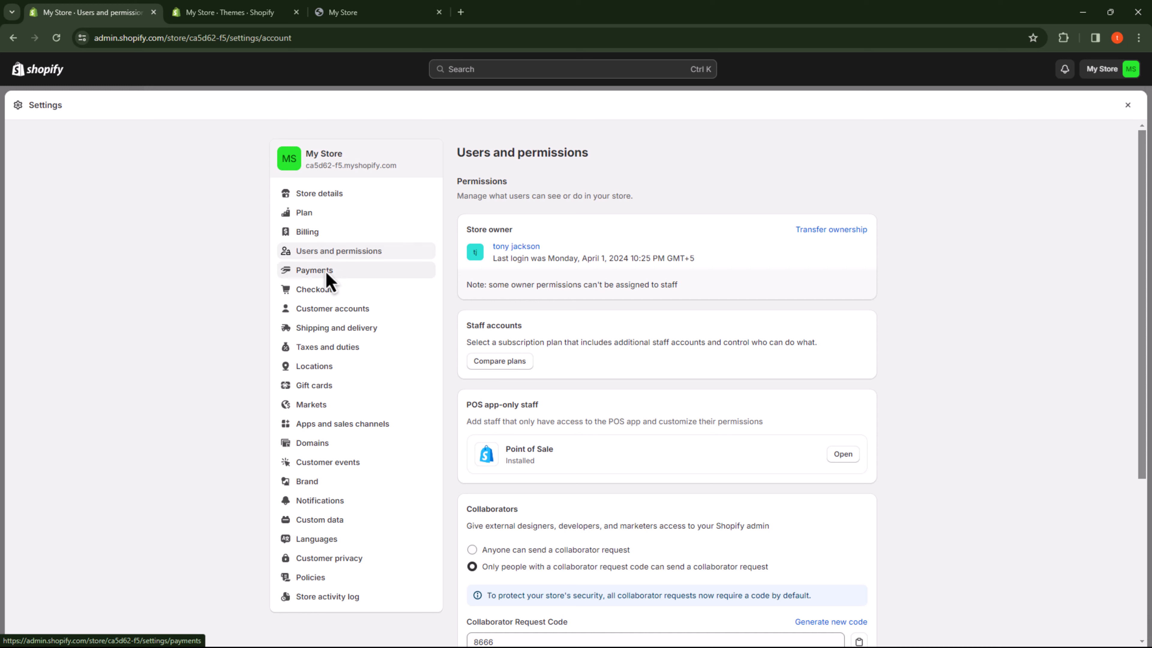
click(326, 271)
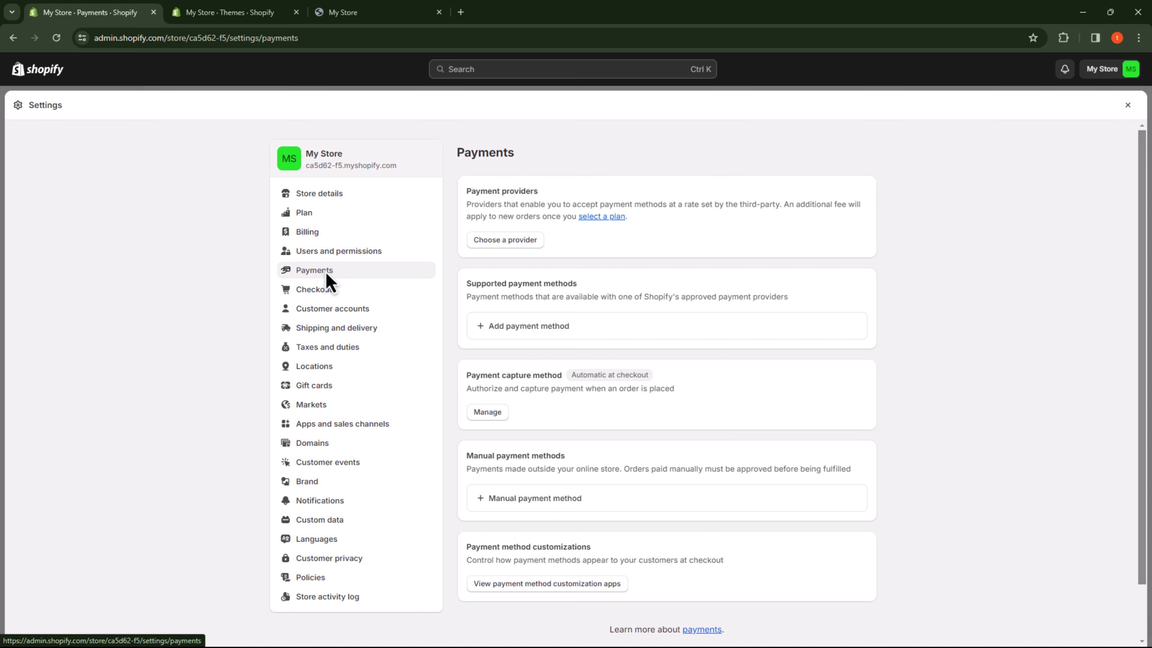
click(325, 291)
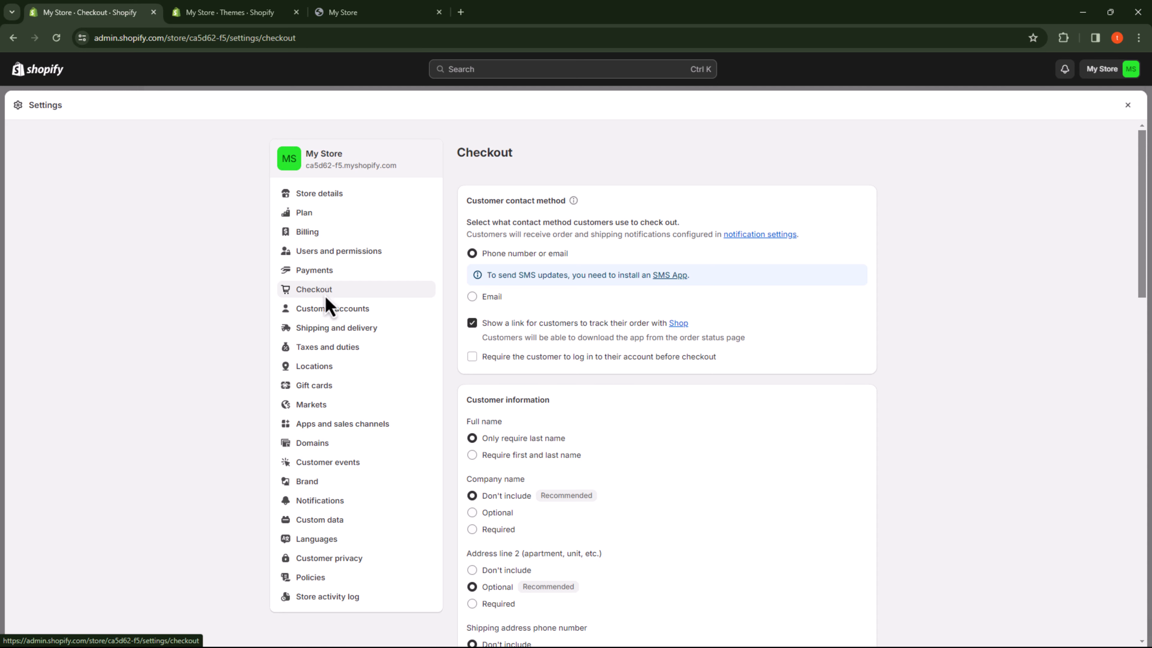
click(330, 334)
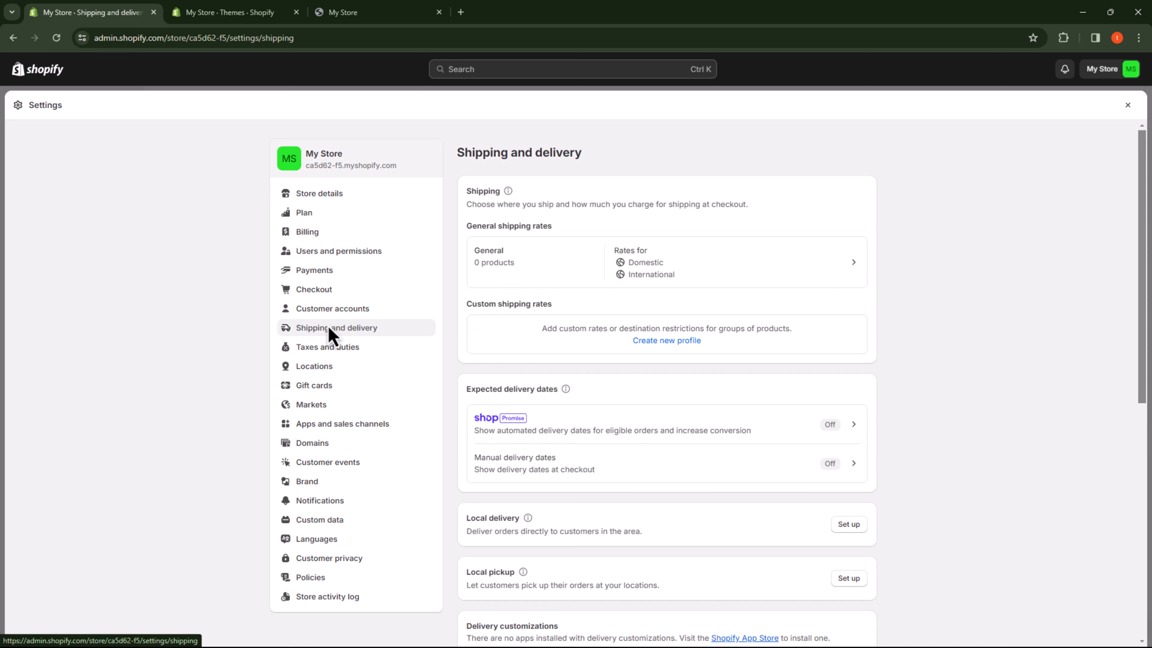
Step: Start connecting an existing domain to the store from the domain settings
click(320, 444)
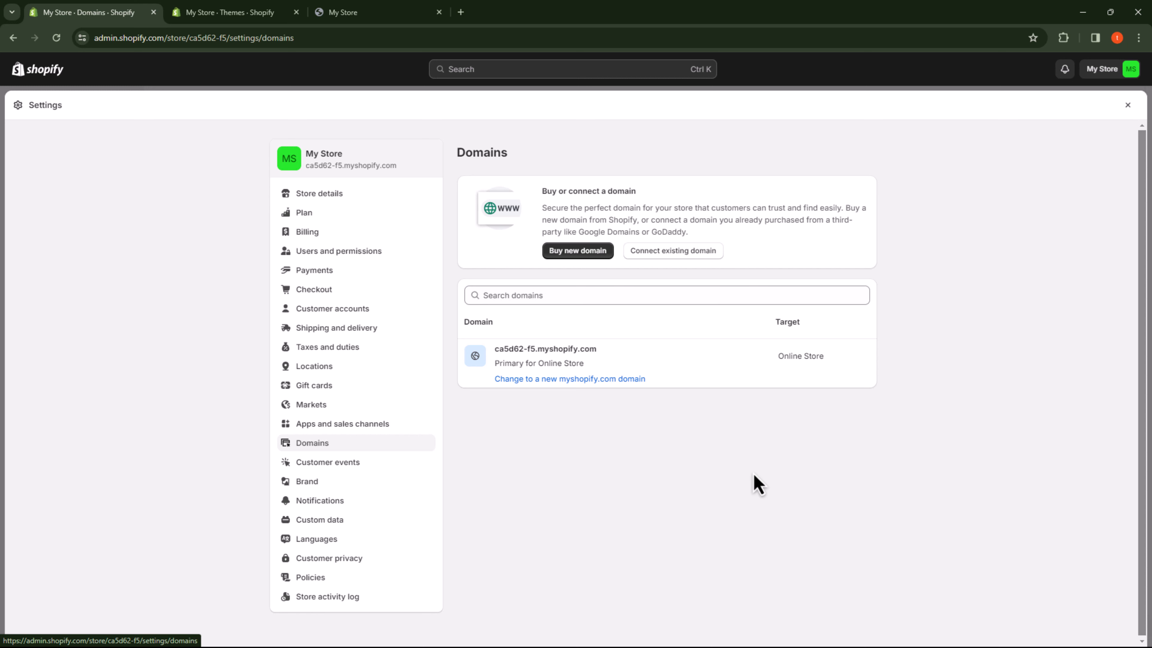
click(706, 251)
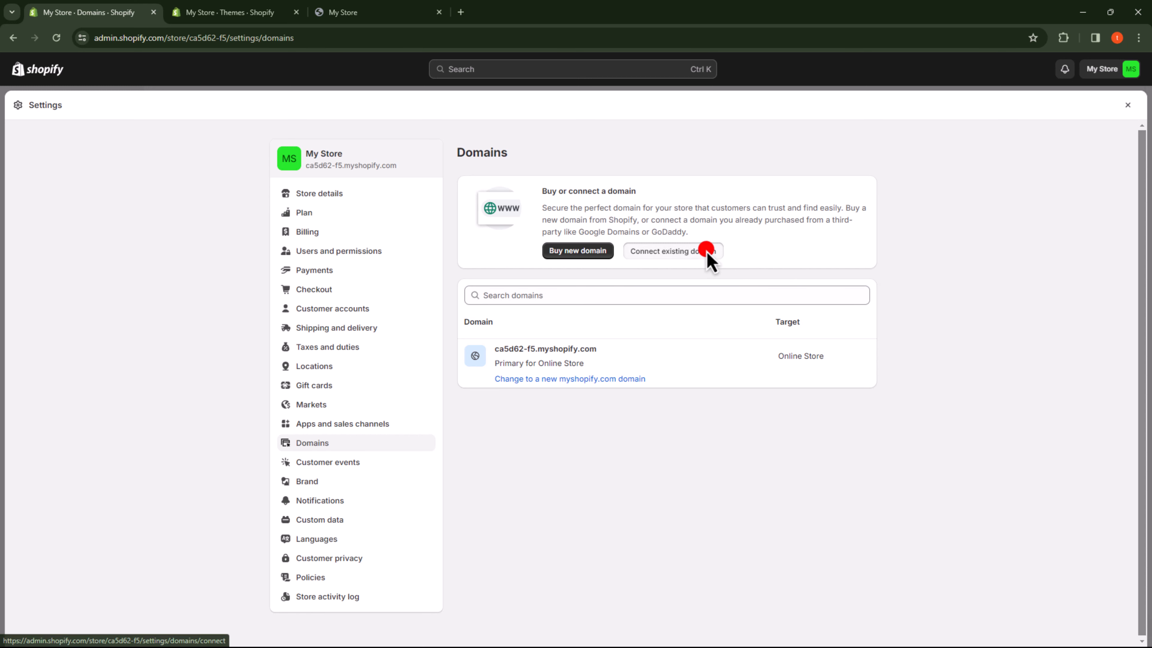